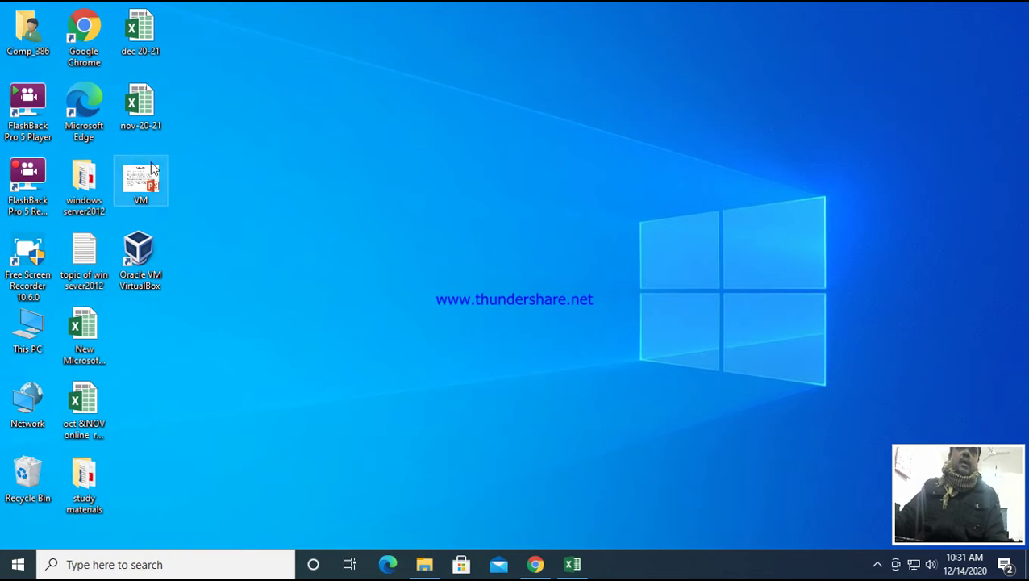
# - Launch Oracle VM VirtualBox from its desktop shortcut
pyautogui.doubleClick(145, 254)
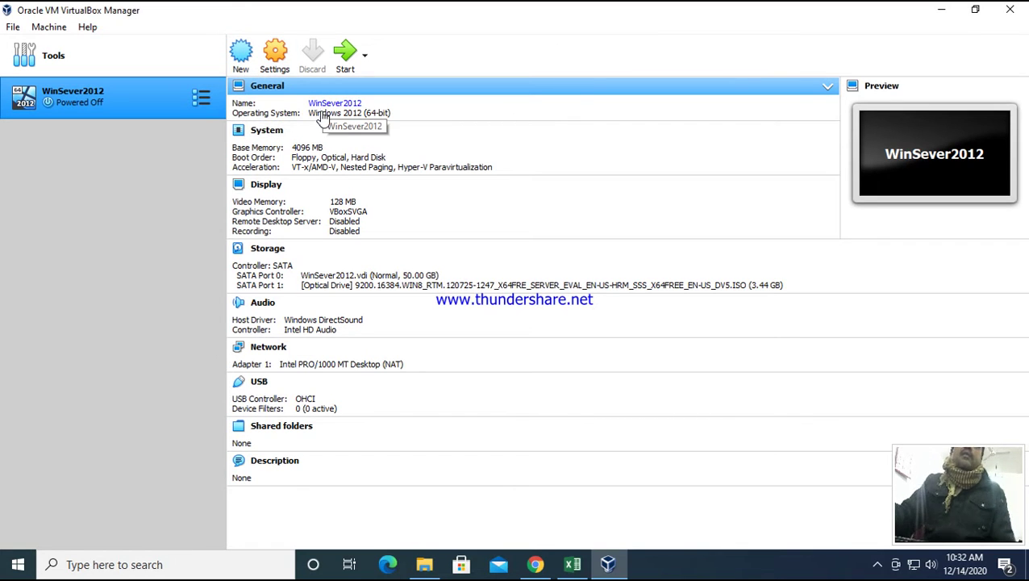
# - Start the New virtual machine wizard from the Manager toolbar
pyautogui.click(241, 51)
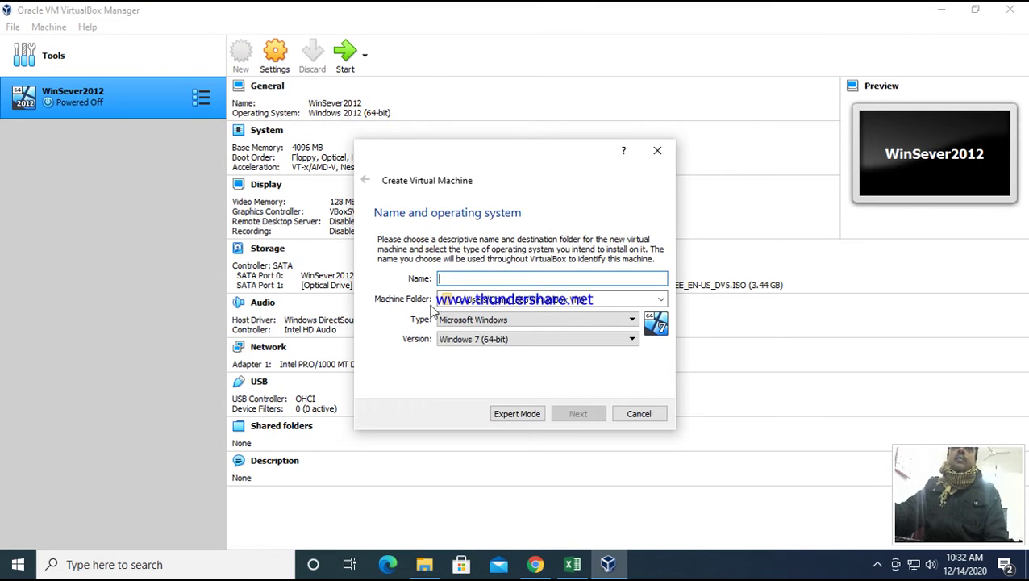
# - Name the machine server2012 in the default VirtualBox VMs folder, Microsoft Windows, Windows 2012 (64-bit)
pyautogui.click(449, 280)
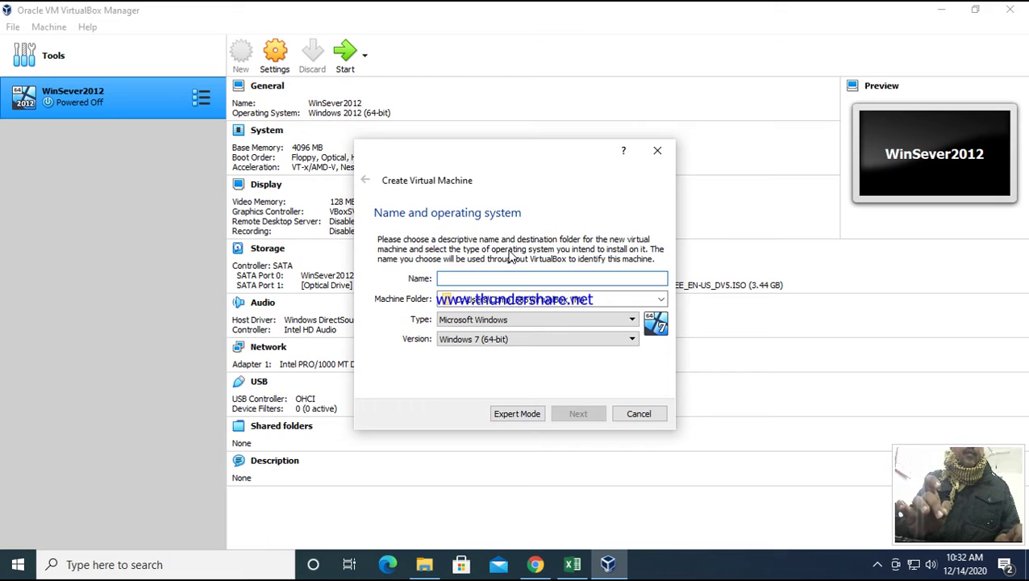
pyautogui.write('server2012')
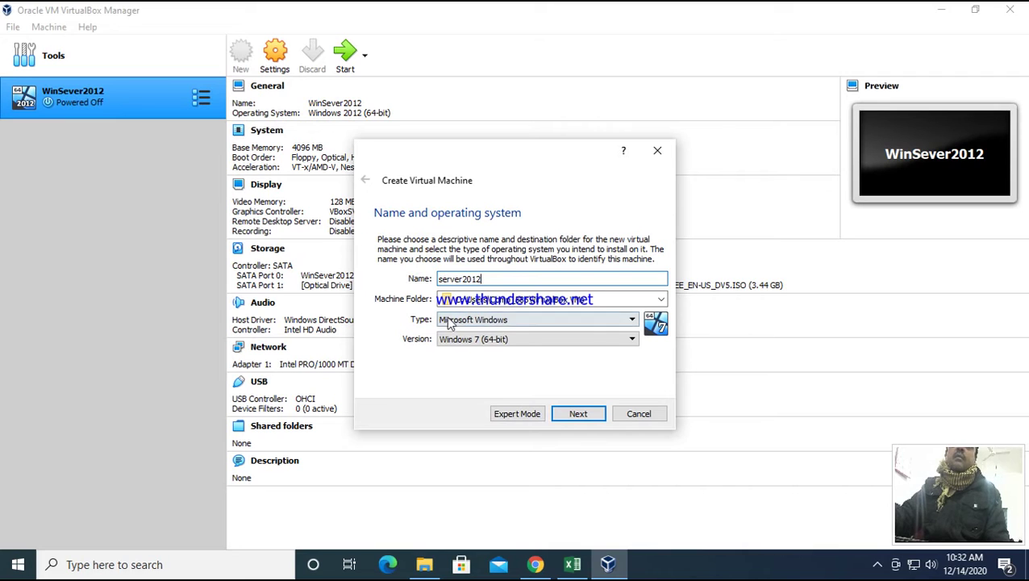
pyautogui.click(661, 300)
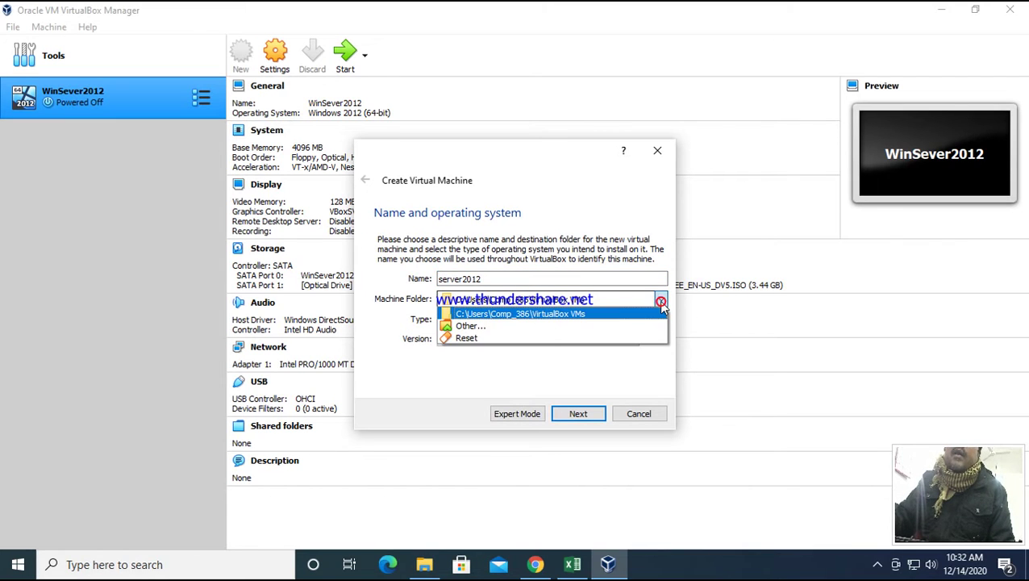
pyautogui.click(573, 314)
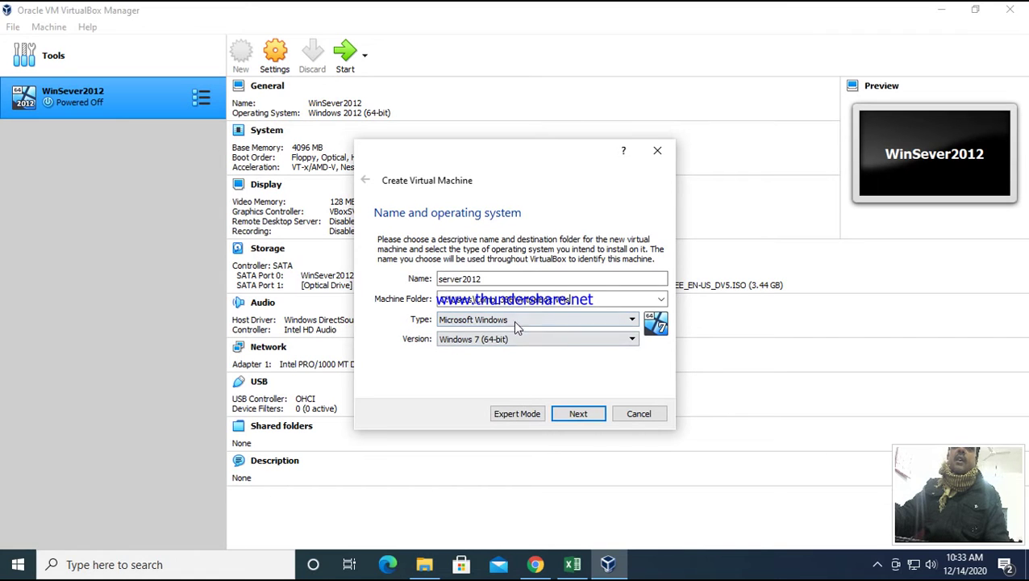
pyautogui.click(631, 320)
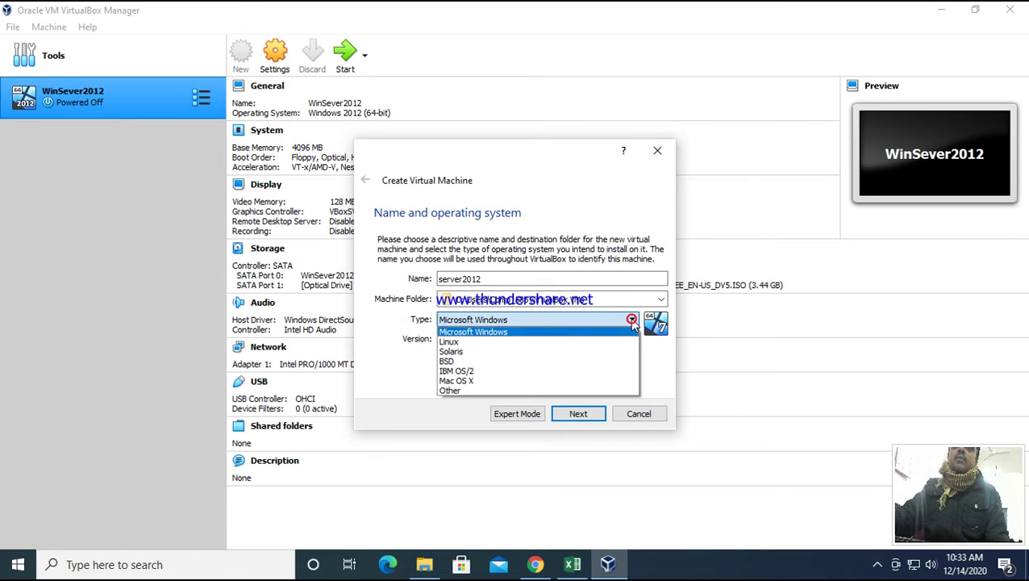
pyautogui.click(500, 332)
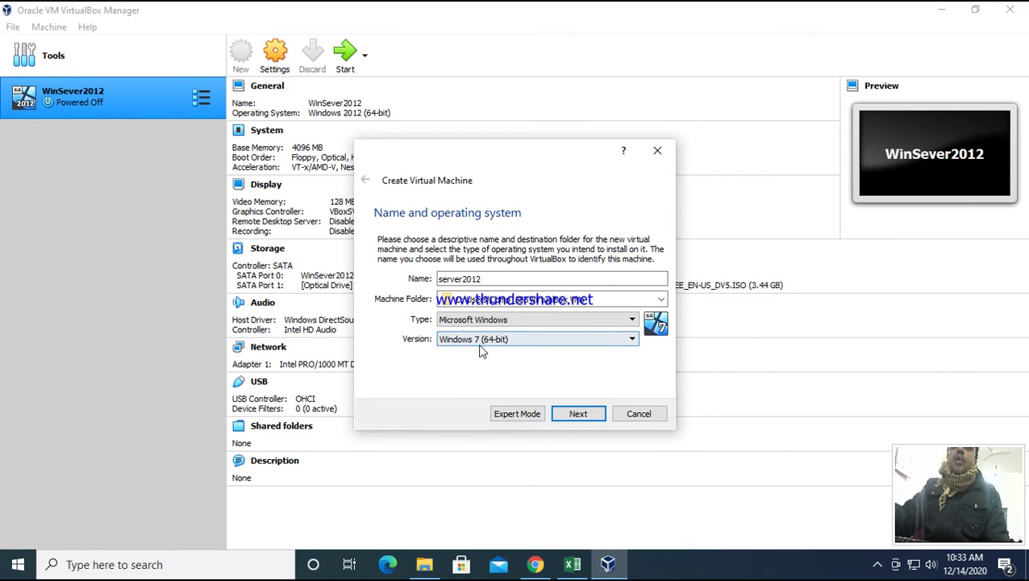
pyautogui.click(631, 338)
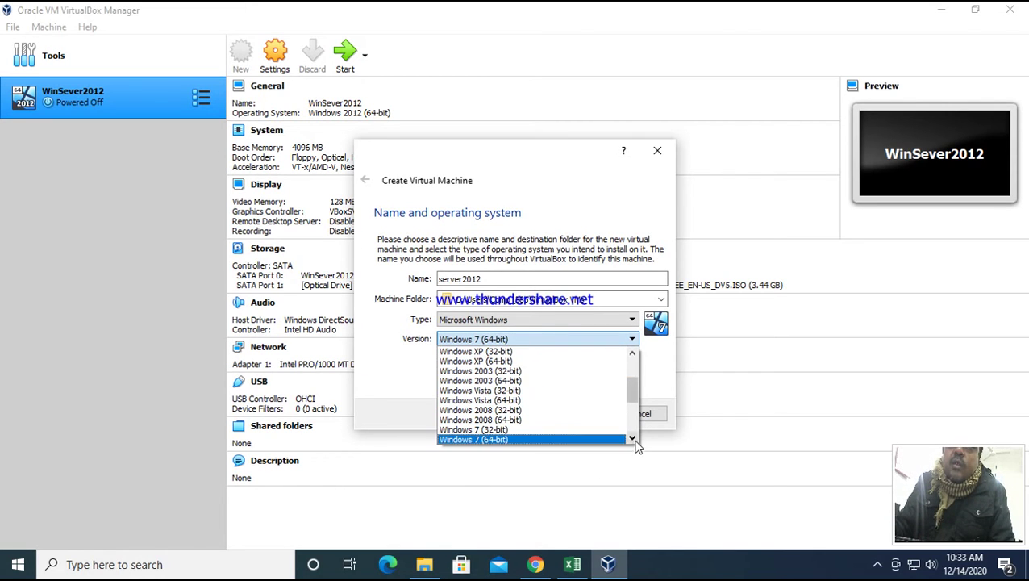
pyautogui.scroll(-4, 628, 442)
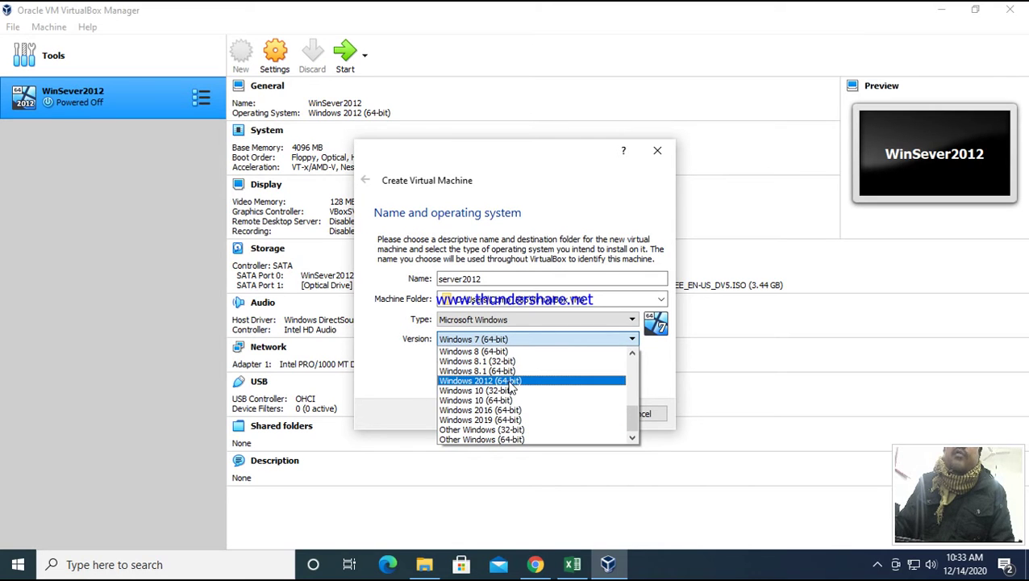
pyautogui.click(510, 382)
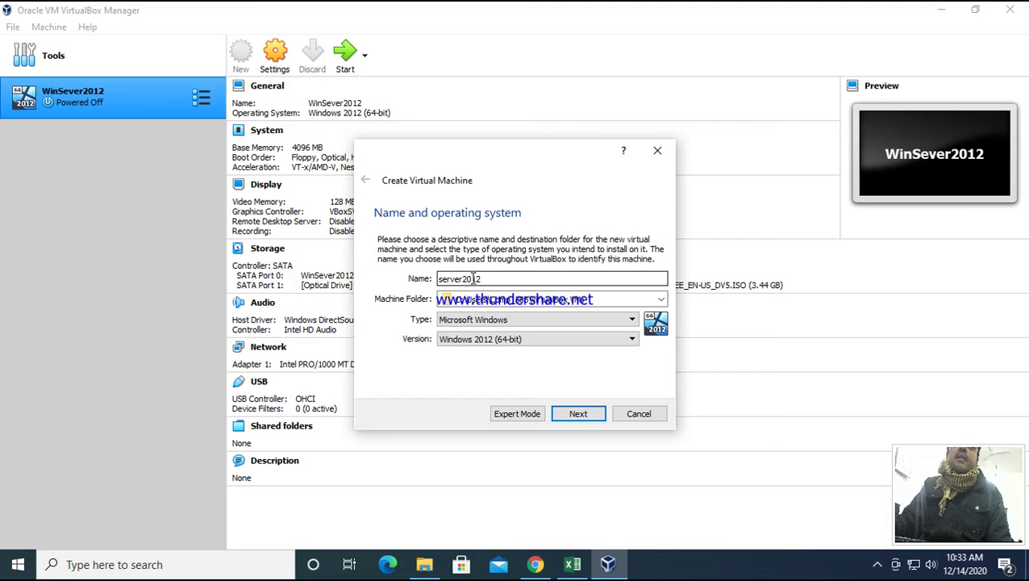
pyautogui.click(478, 278)
# - Rename the new machine to Winserver12
pyautogui.press('BackSpace')
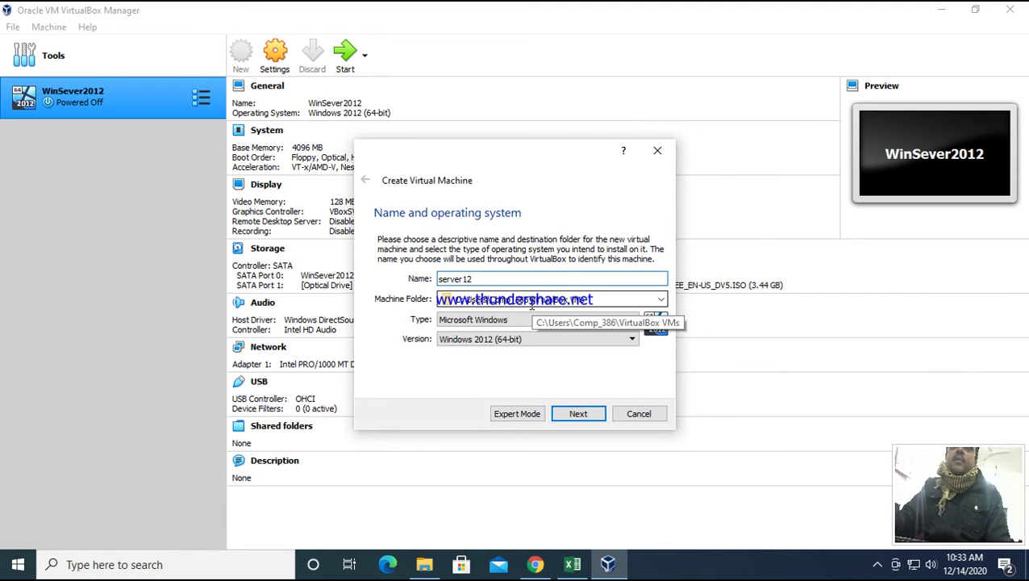
pyautogui.click(439, 280)
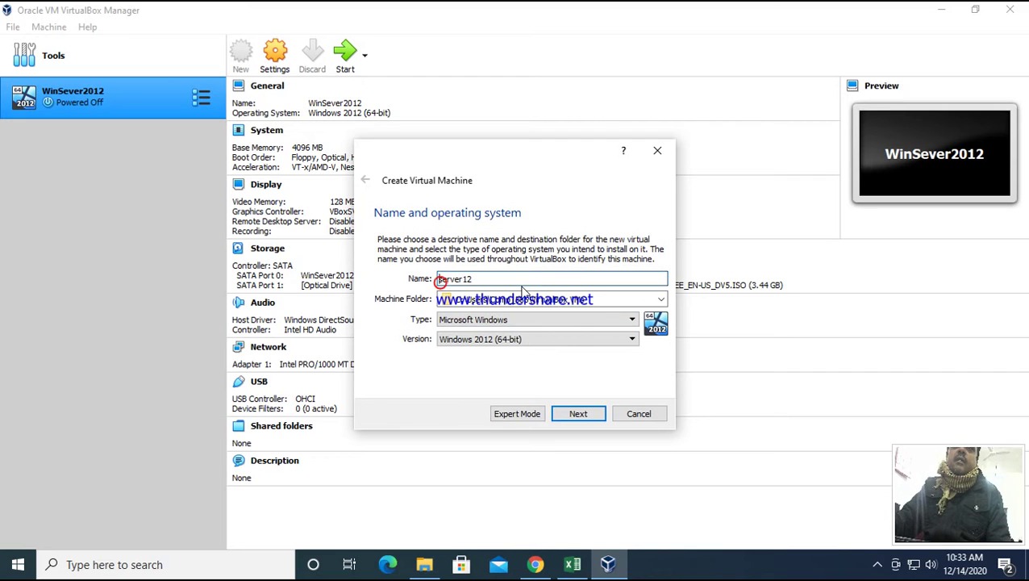
pyautogui.write('Wins')
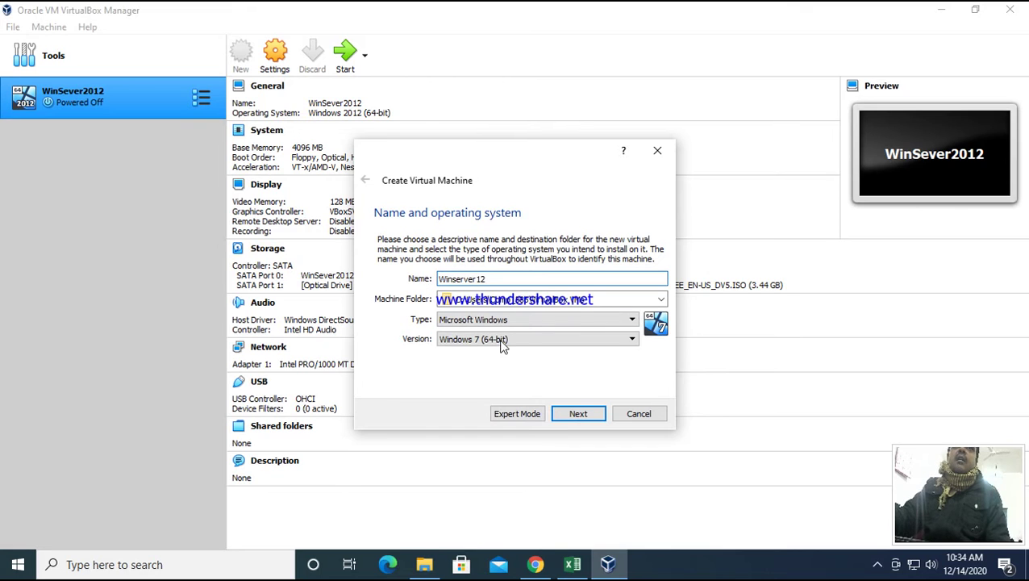
pyautogui.doubleClick(483, 279)
pyautogui.click(494, 281)
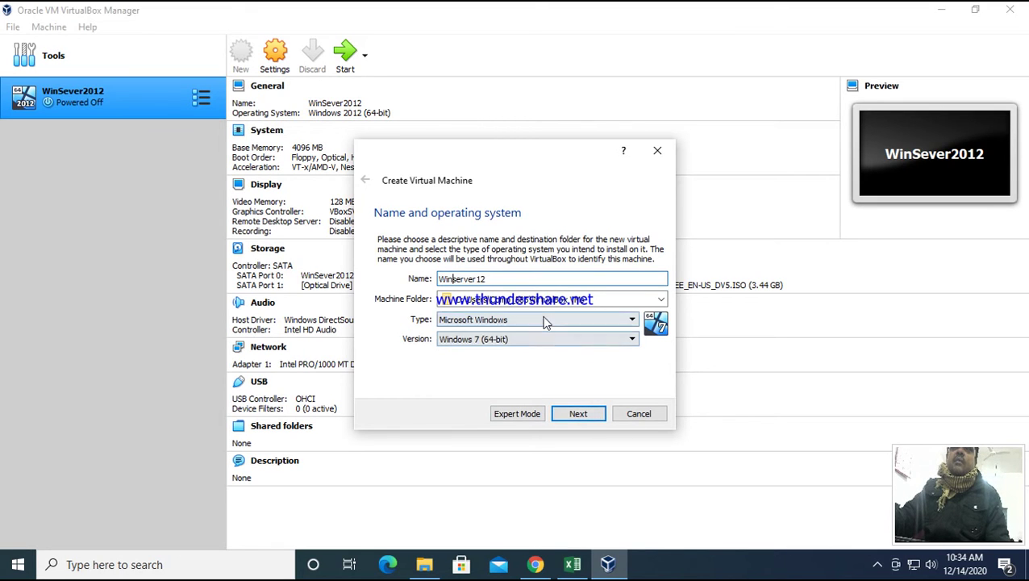
# - Reselect Windows 2012 (64-bit) as the version and continue to the memory size page
pyautogui.click(631, 338)
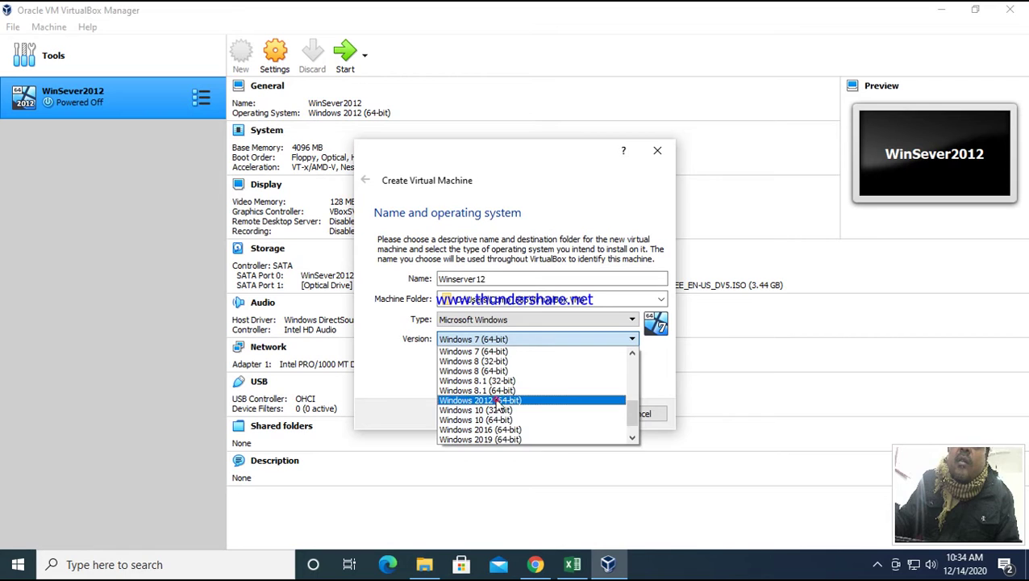
pyautogui.click(492, 400)
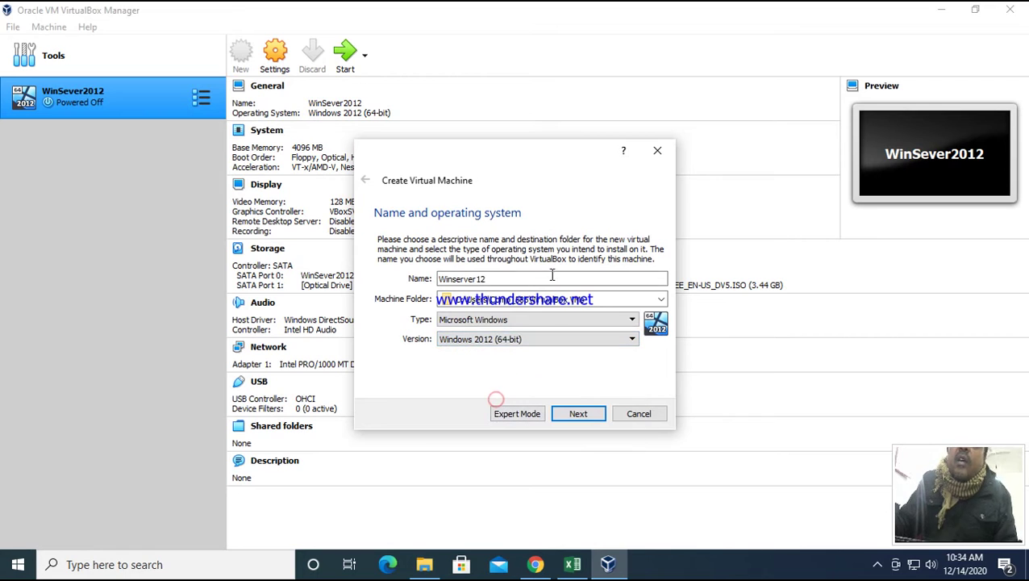
pyautogui.click(574, 416)
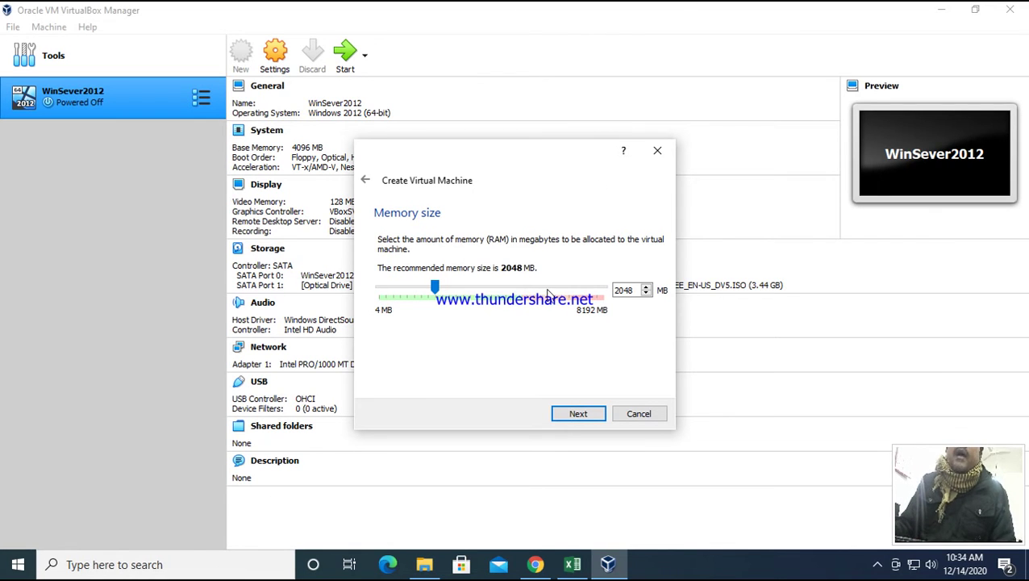
# - Allocate 3072 MB of memory and continue to the hard disk page
pyautogui.click(631, 294)
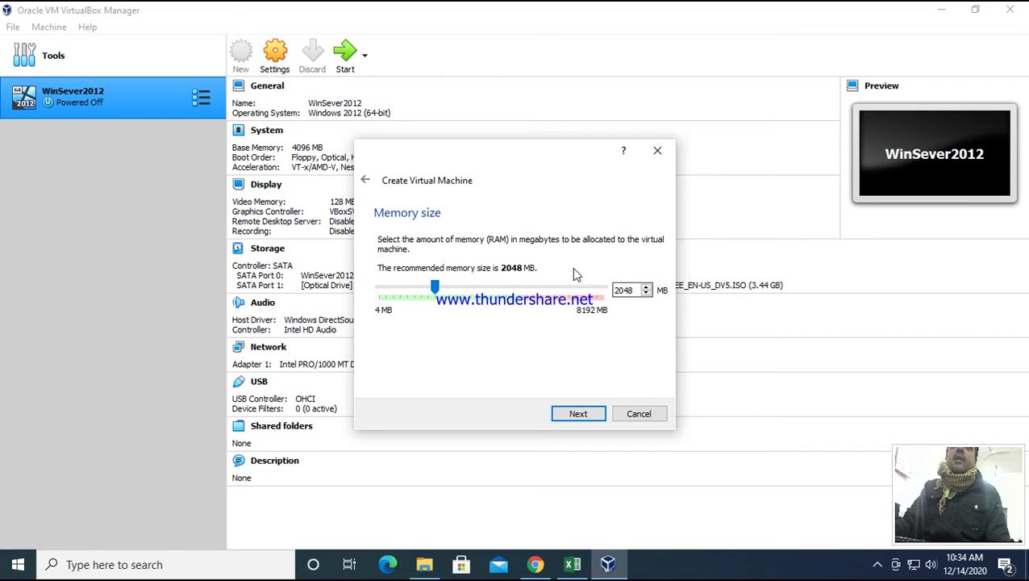
pyautogui.click(435, 289)
pyautogui.moveTo(434, 290); pyautogui.dragTo(465, 295)
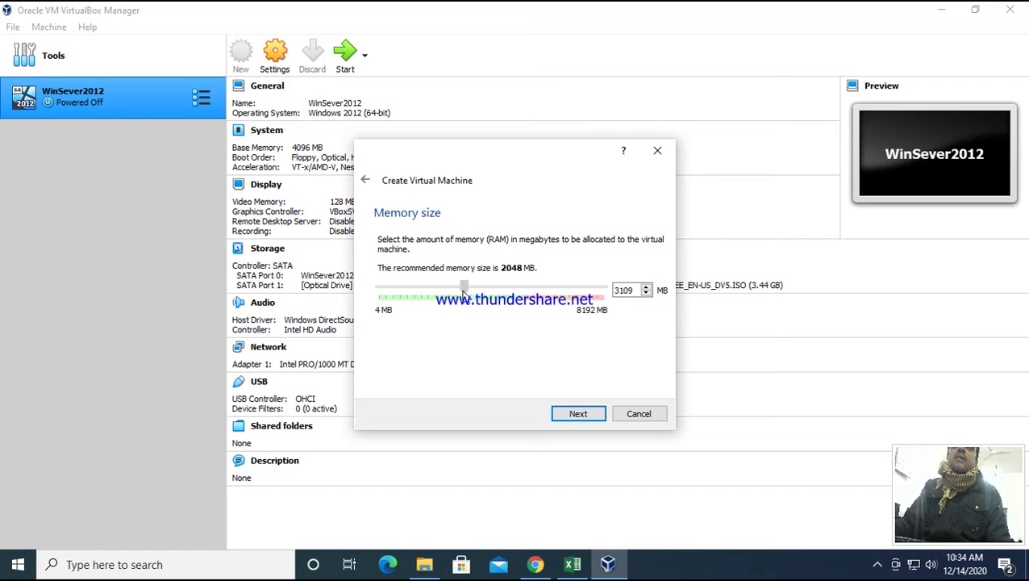
pyautogui.moveTo(464, 296); pyautogui.dragTo(464, 295)
pyautogui.click(633, 291)
pyautogui.press('BackSpace')
pyautogui.press('BackSpace')
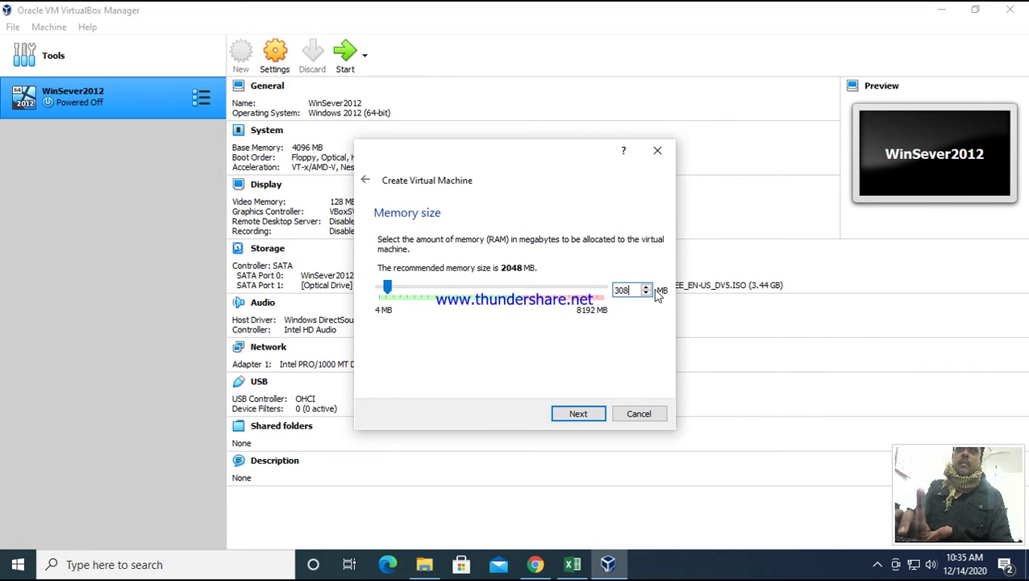
pyautogui.write('72')
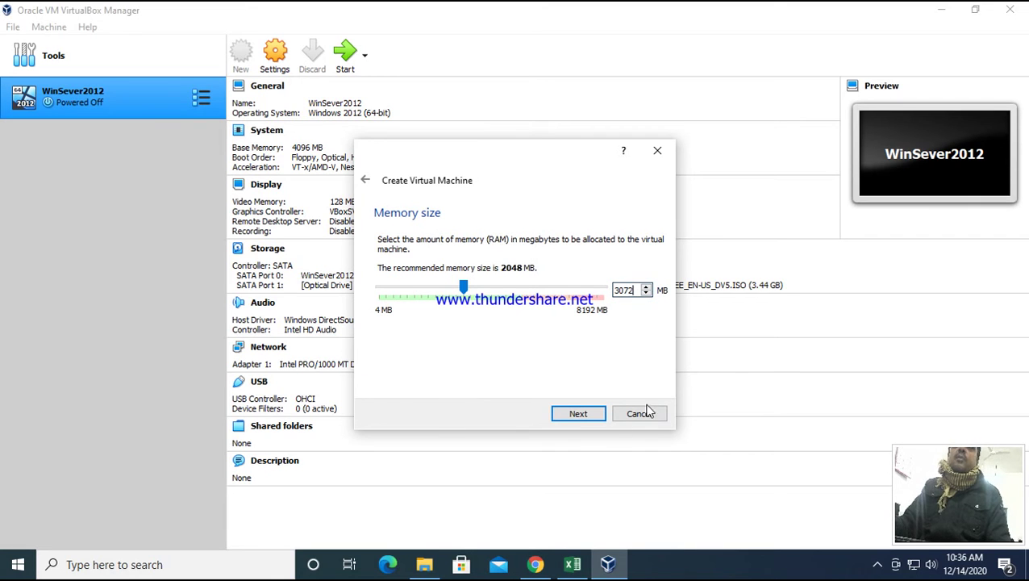
pyautogui.click(577, 416)
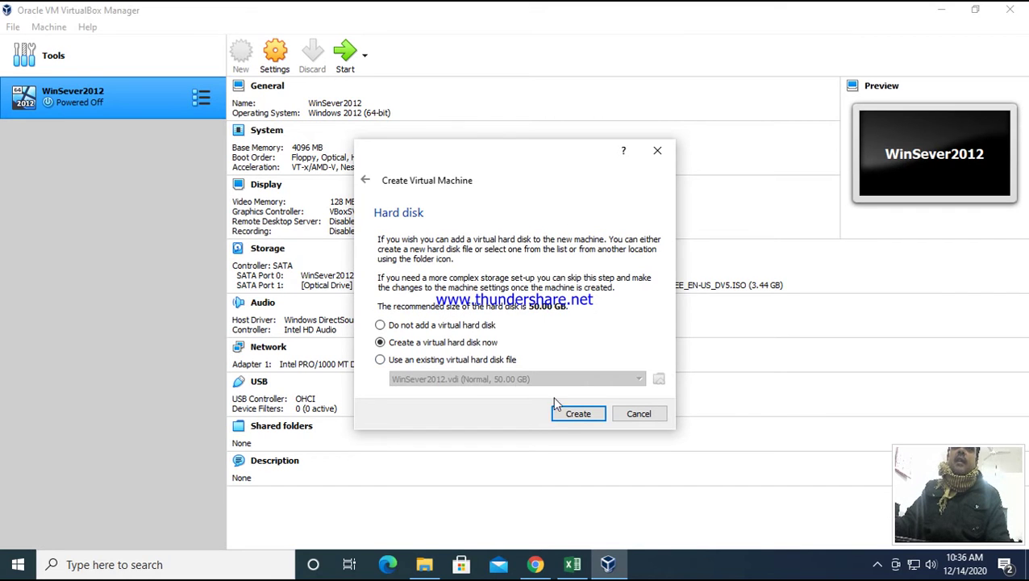
# - Choose to create a new virtual hard disk now
pyautogui.click(578, 416)
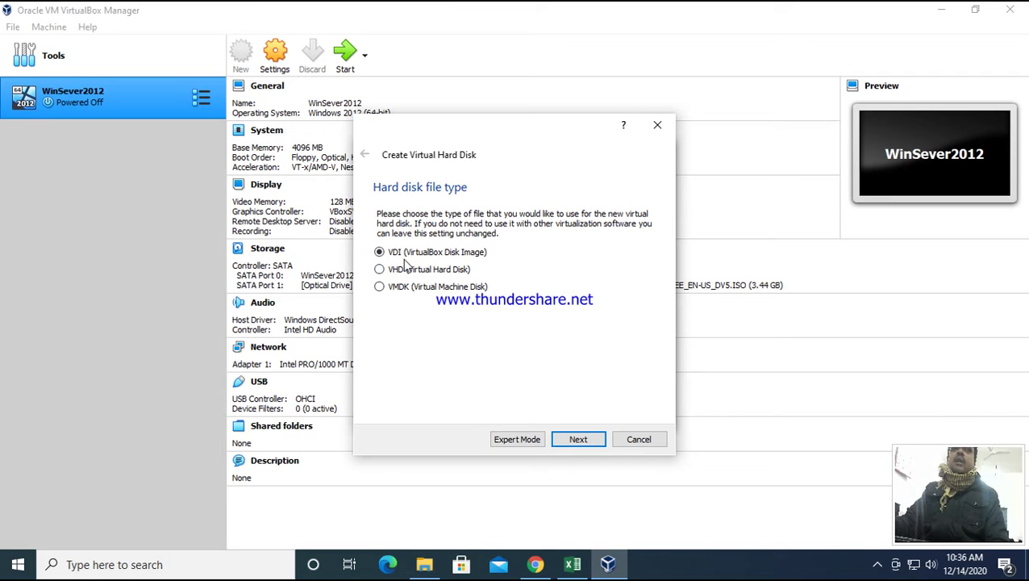
# - Keep VDI and dynamic allocation, and create the 50.00 GB disk
pyautogui.click(568, 442)
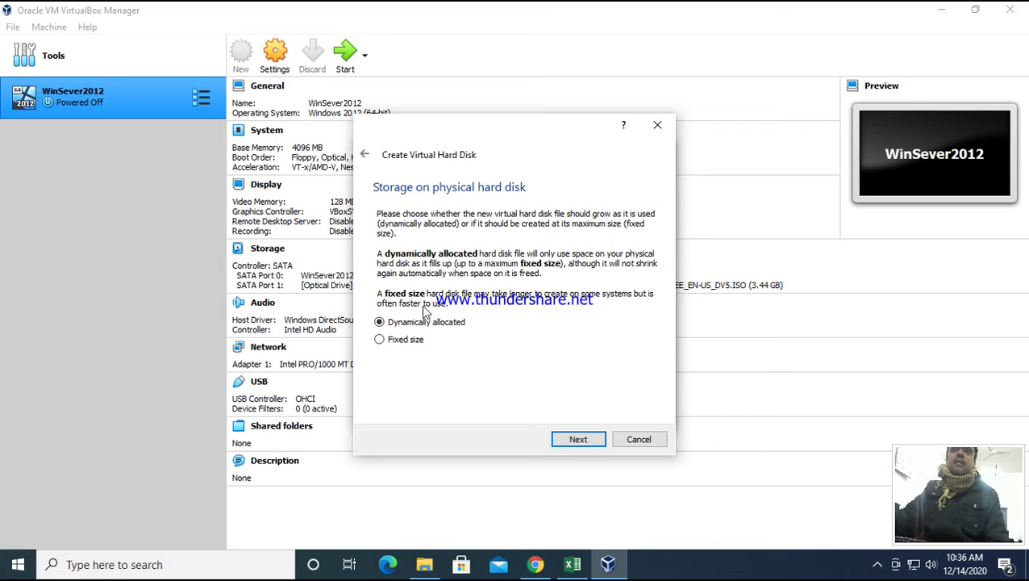
pyautogui.click(578, 440)
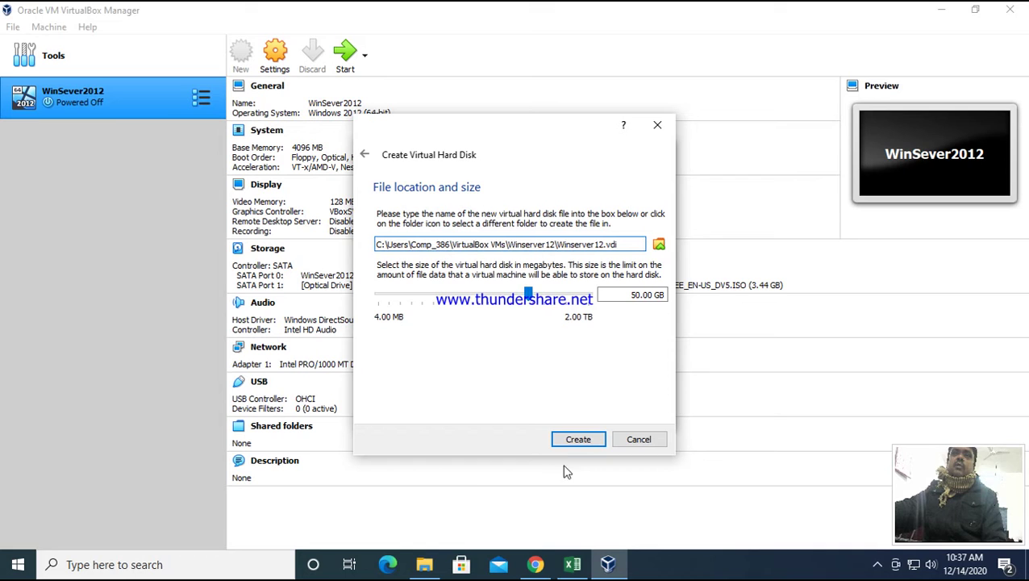
pyautogui.click(577, 442)
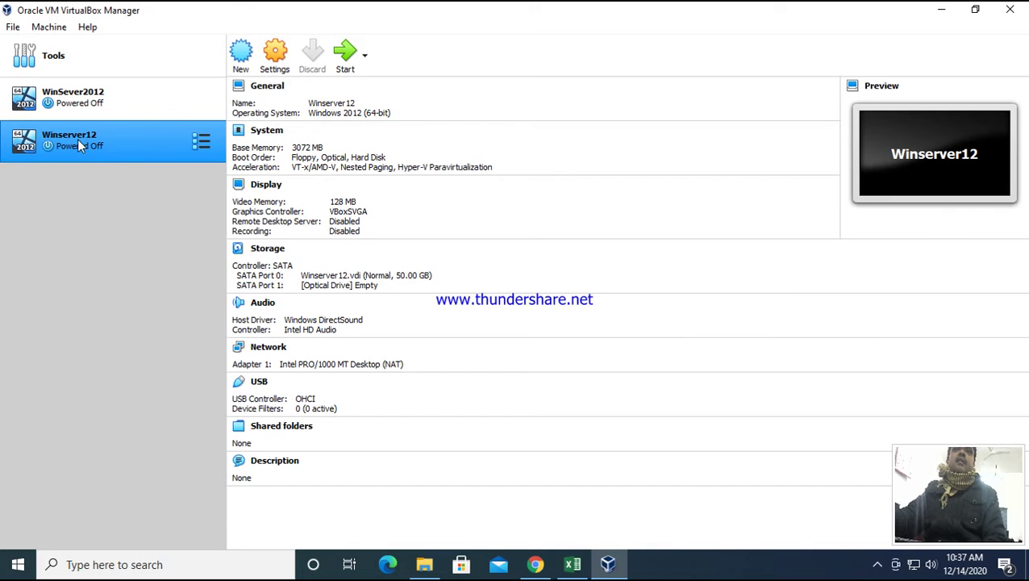
# - Power on the Winserver12 machine
pyautogui.click(348, 53)
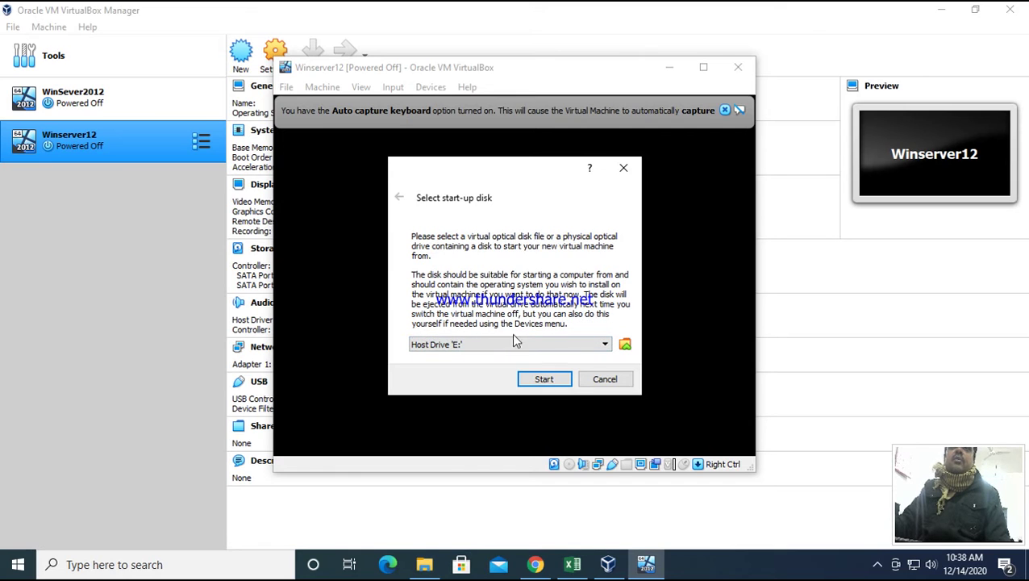
# - Choose the attached Windows Server 2012 ISO as the start-up disk and boot from it
pyautogui.click(625, 344)
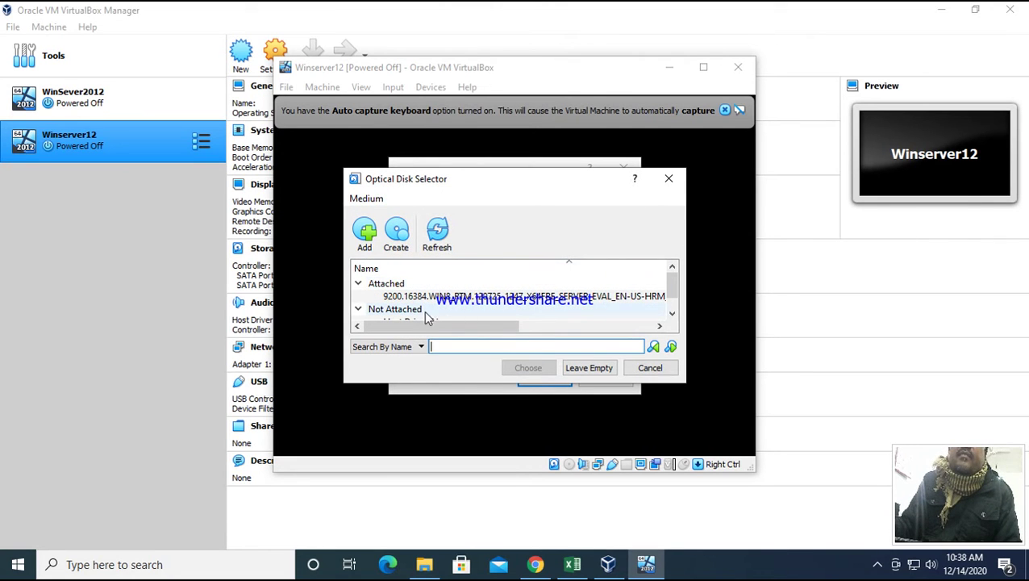
pyautogui.moveTo(674, 296)
pyautogui.mouseDown()
pyautogui.moveTo(674, 311)
pyautogui.moveTo(676, 297)
pyautogui.mouseUp()
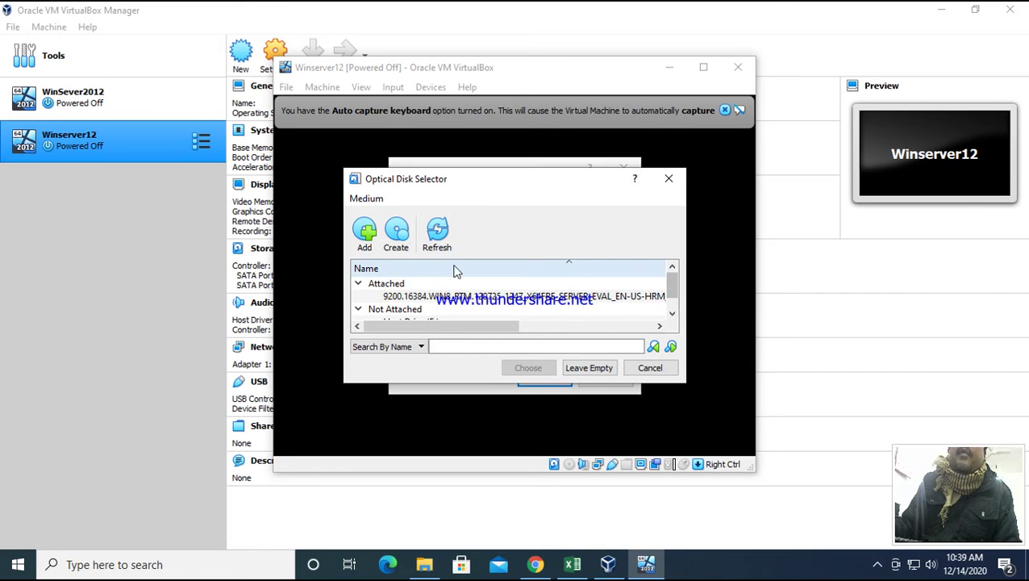
pyautogui.moveTo(496, 333)
pyautogui.mouseDown()
pyautogui.moveTo(636, 339)
pyautogui.moveTo(484, 326)
pyautogui.mouseUp()
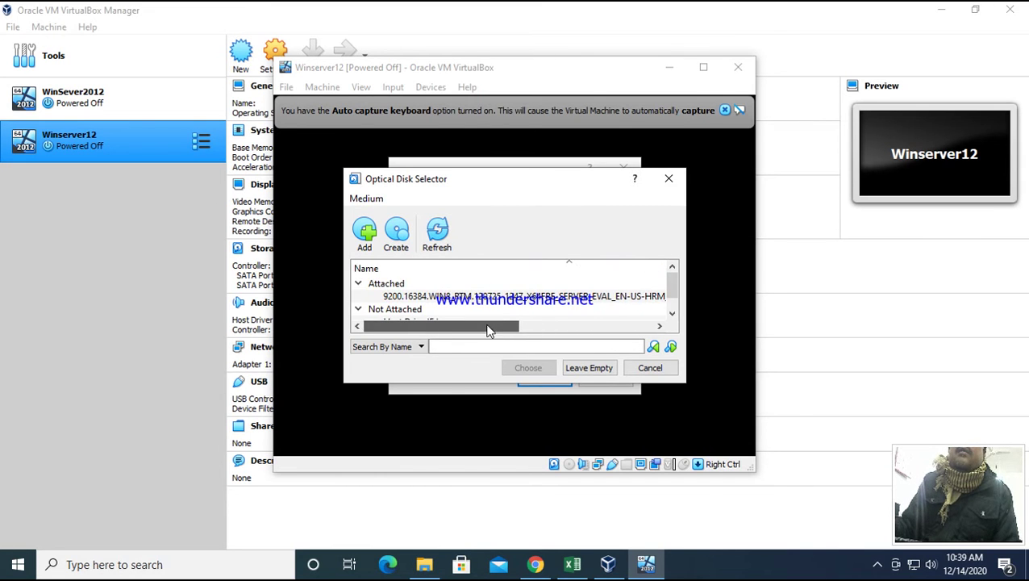
pyautogui.click(509, 298)
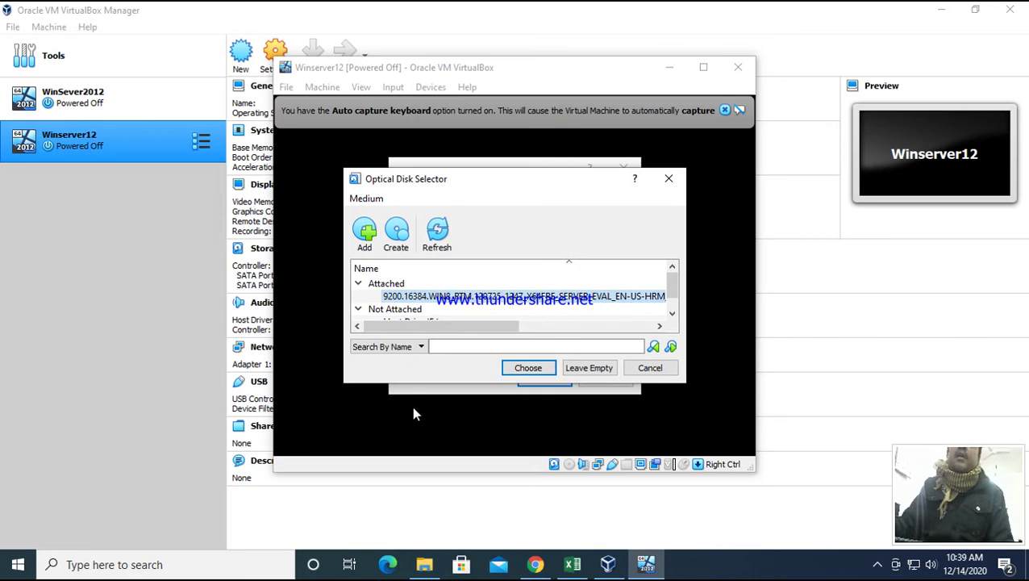
pyautogui.click(525, 367)
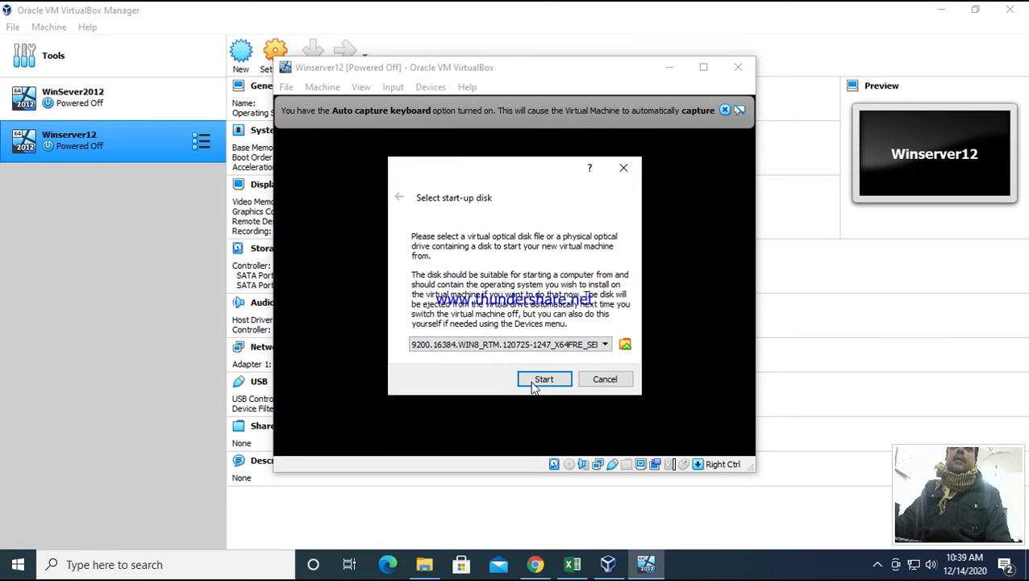
pyautogui.click(545, 381)
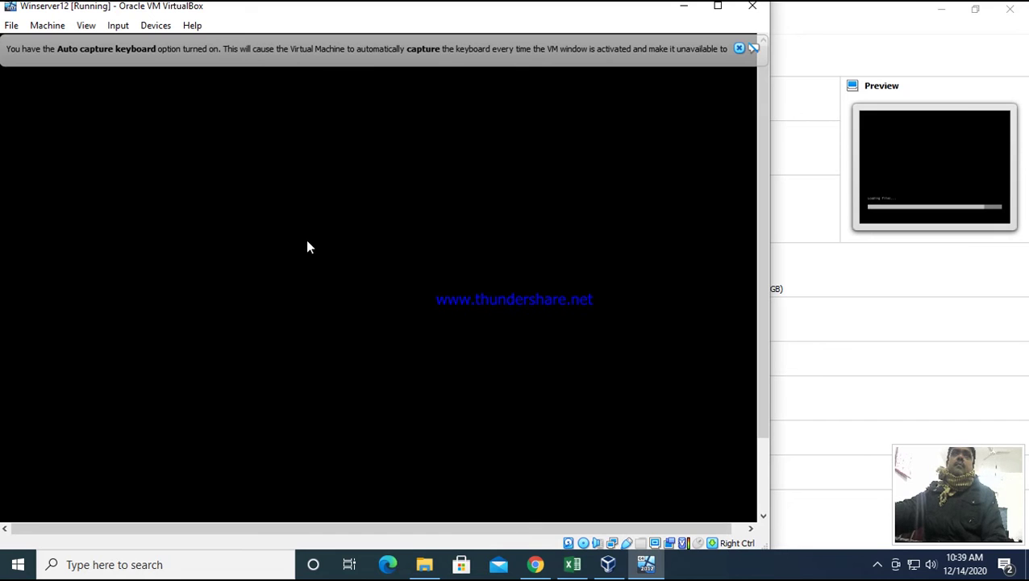
# - Dismiss the keyboard notice, switch to Scaled Mode, and maximize the machine window
pyautogui.click(739, 48)
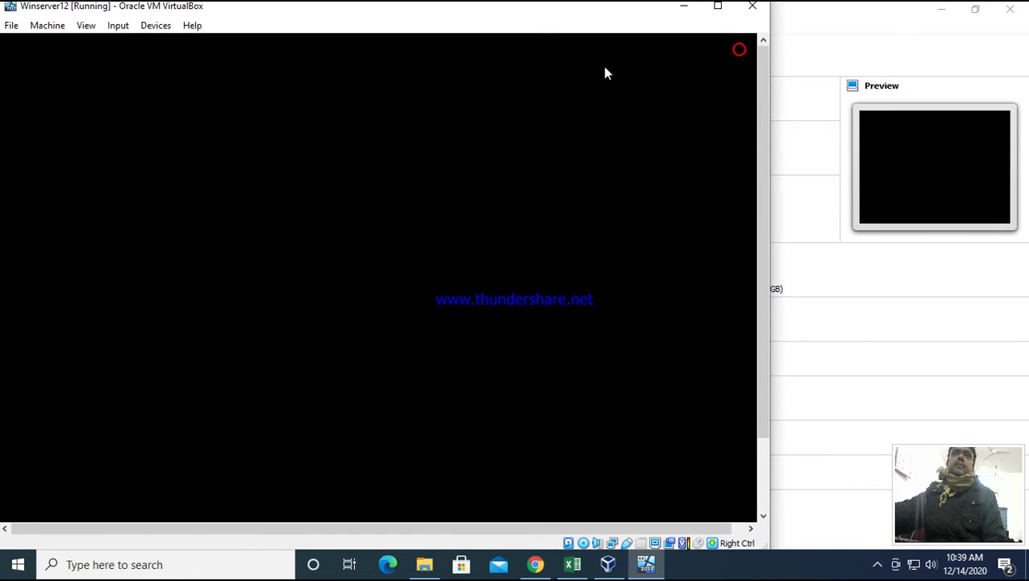
pyautogui.click(85, 25)
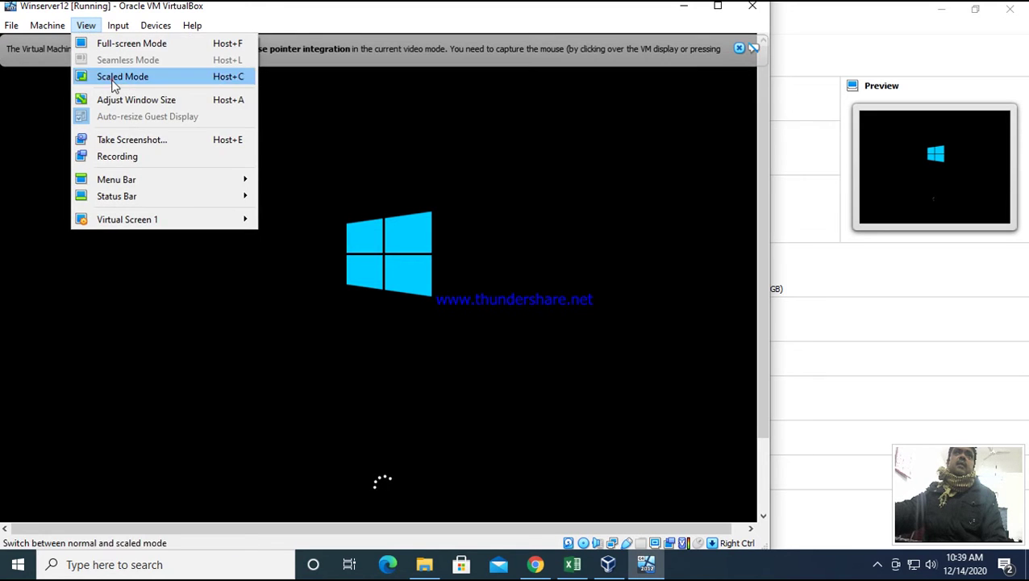
pyautogui.click(111, 79)
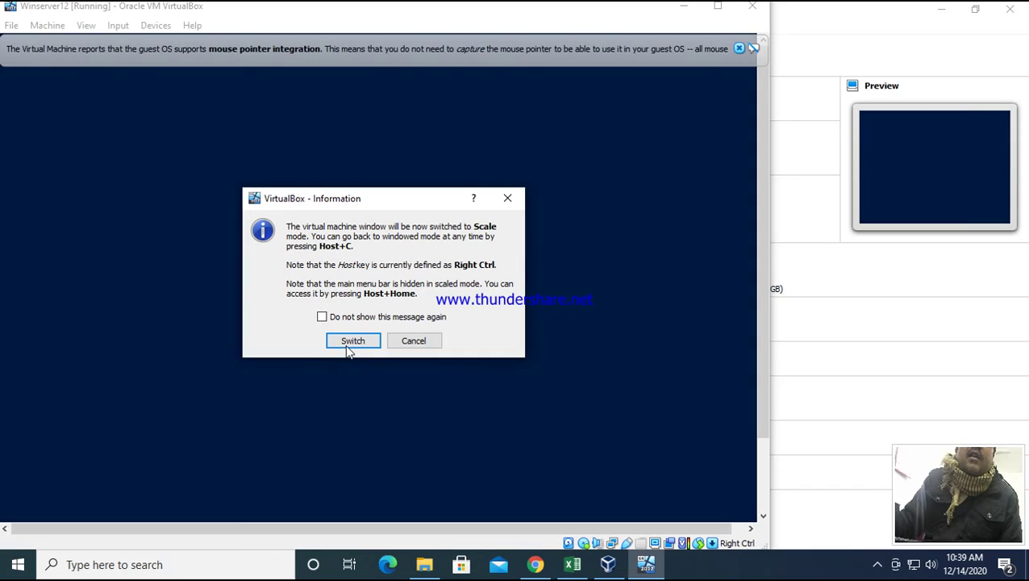
pyautogui.click(349, 343)
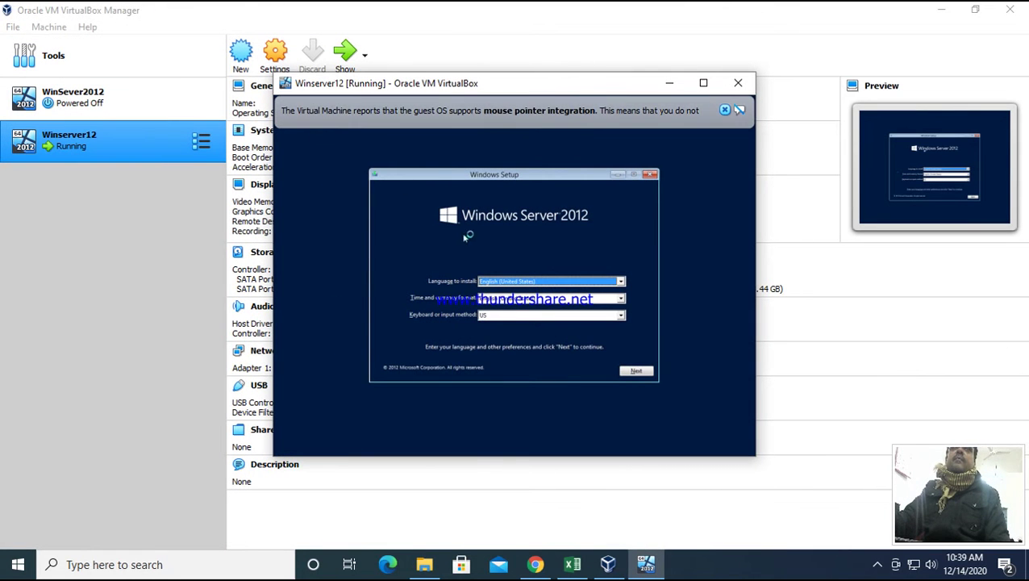
pyautogui.click(703, 83)
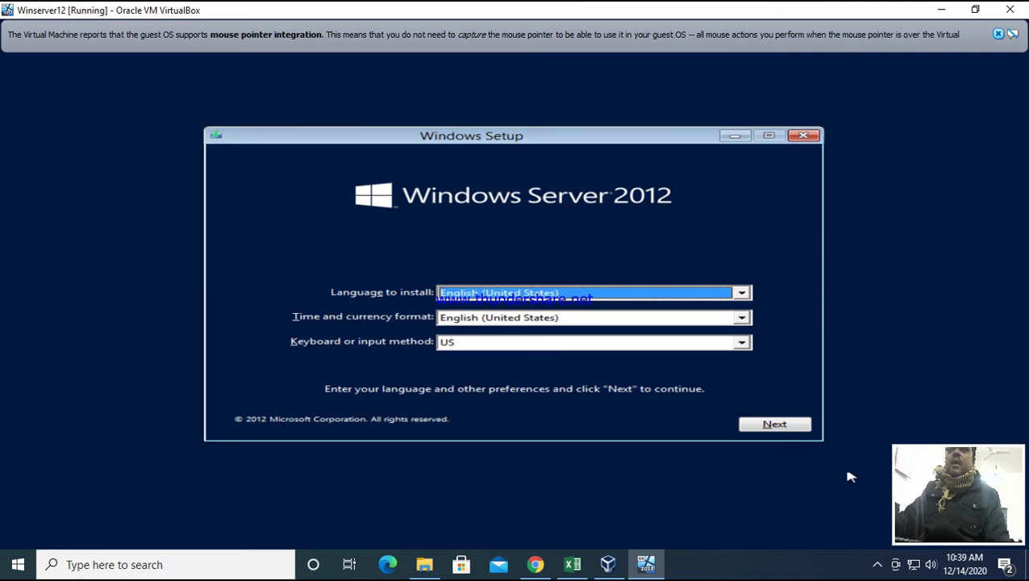
# - Accept the default language and keyboard settings, start Install now, and dismiss the mouse integration notice
pyautogui.click(776, 429)
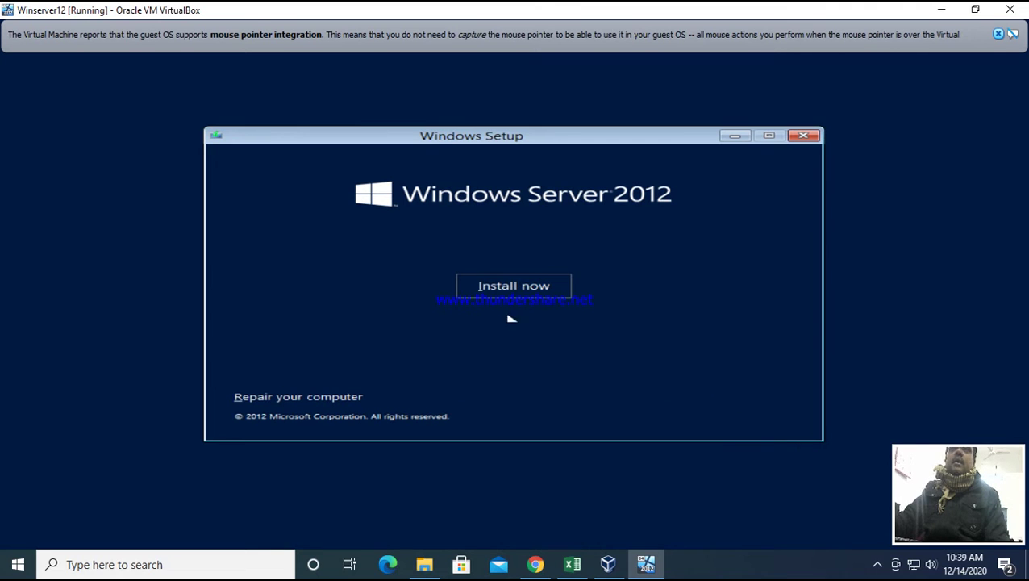
pyautogui.click(508, 290)
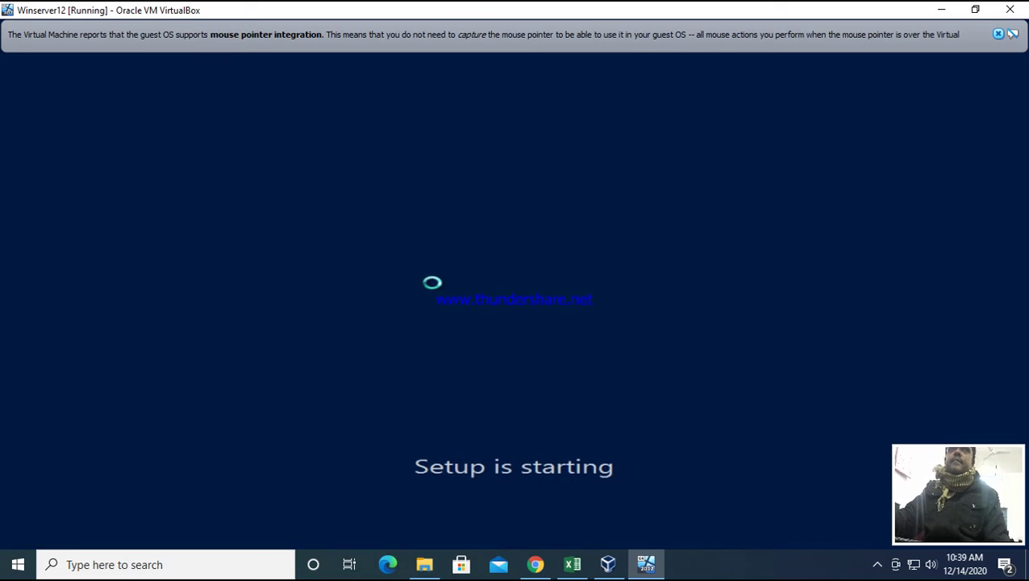
pyautogui.click(998, 33)
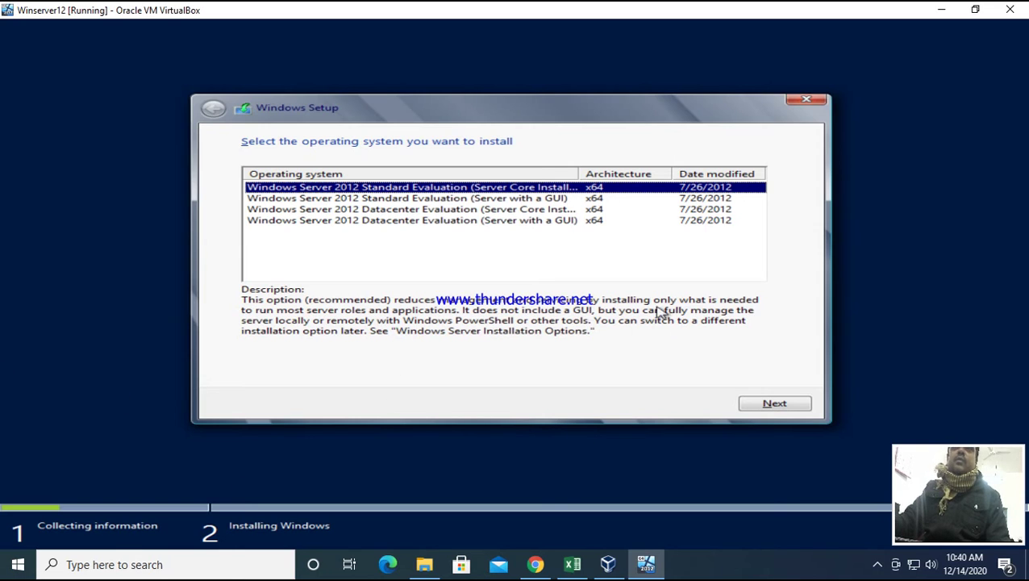
# - Choose the Windows Server 2012 Datacenter Evaluation (Server with a GUI) edition and continue
pyautogui.click(499, 223)
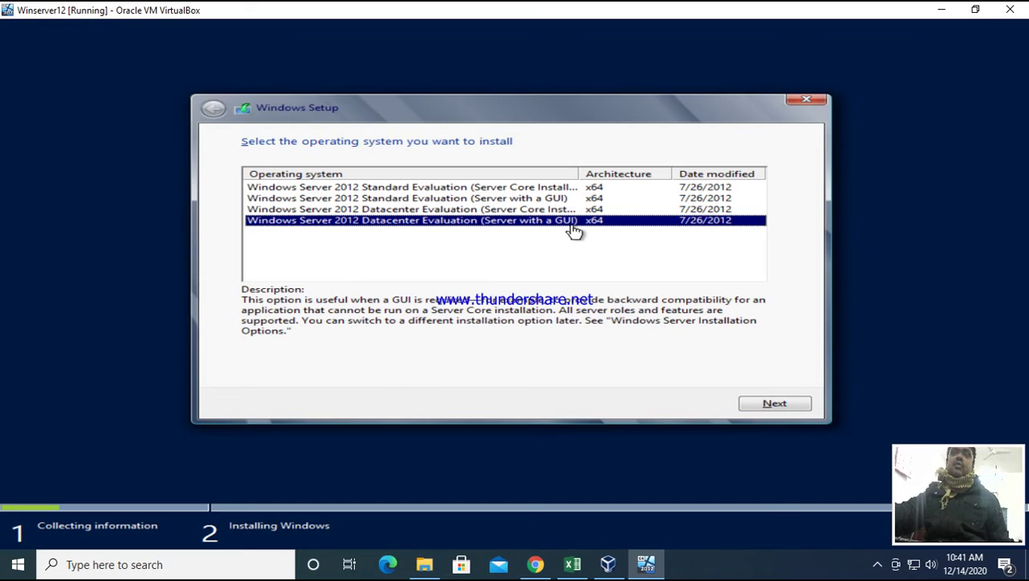
pyautogui.click(770, 406)
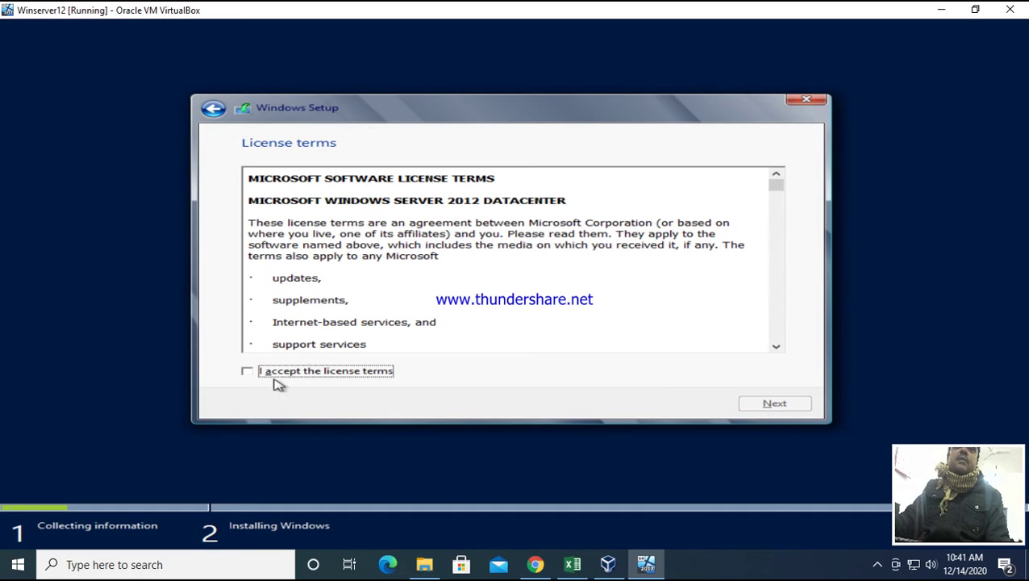
# - Accept the license terms and choose 'Custom: Install Windows only (advanced)'
pyautogui.click(248, 372)
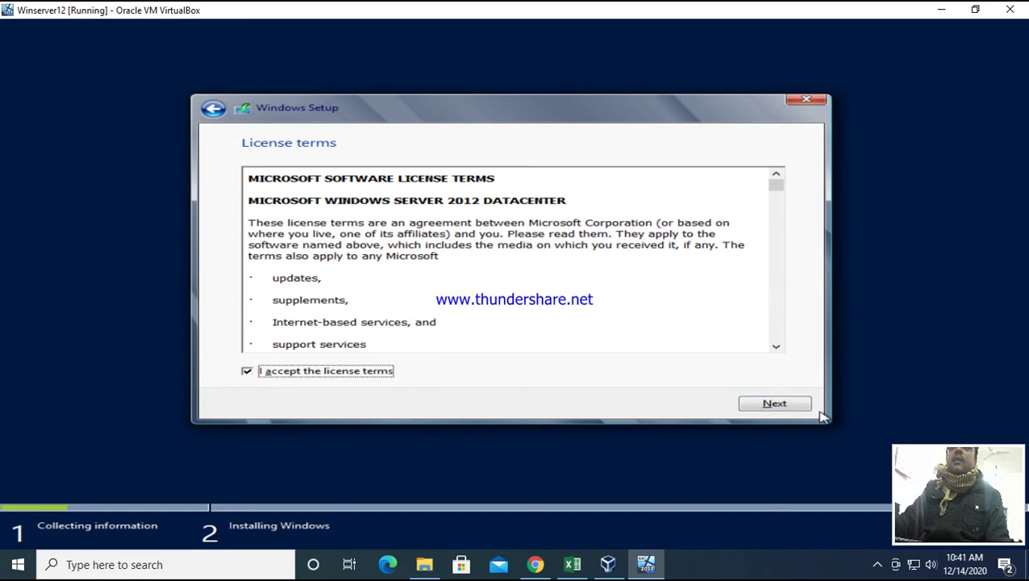
pyautogui.click(774, 406)
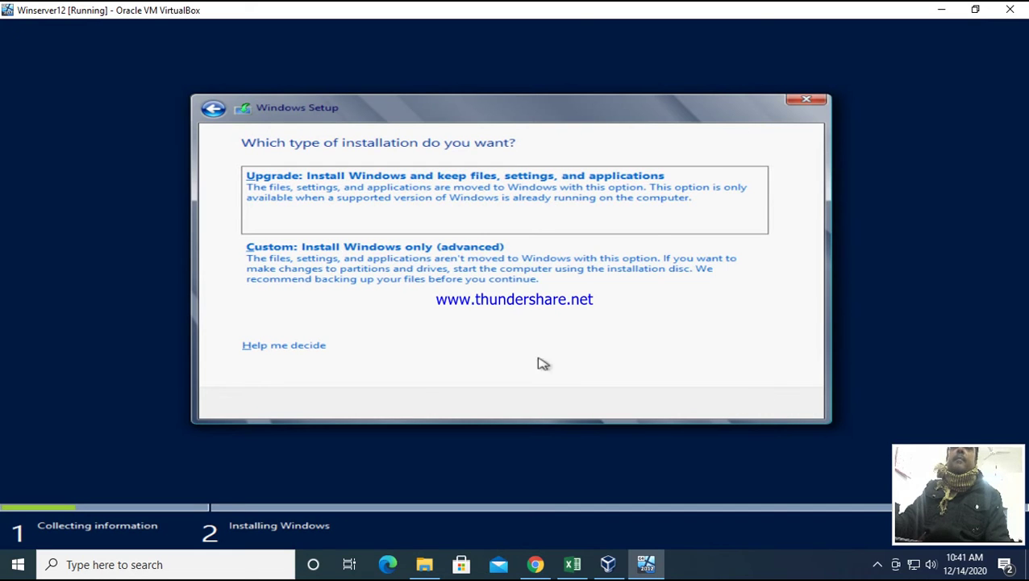
pyautogui.click(333, 249)
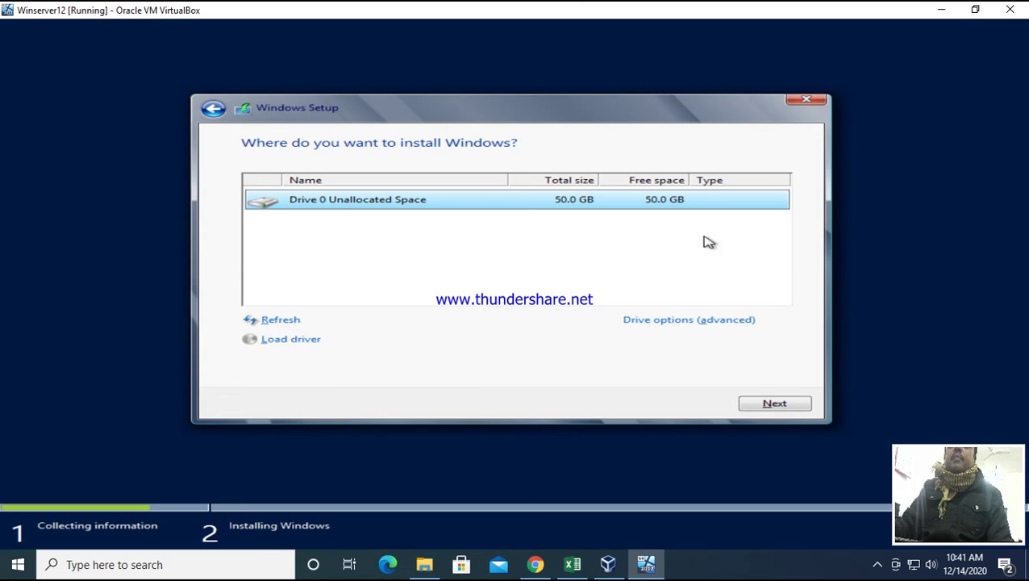
# - Start installing Windows onto Drive 0's 50.0 GB unallocated space
pyautogui.click(772, 404)
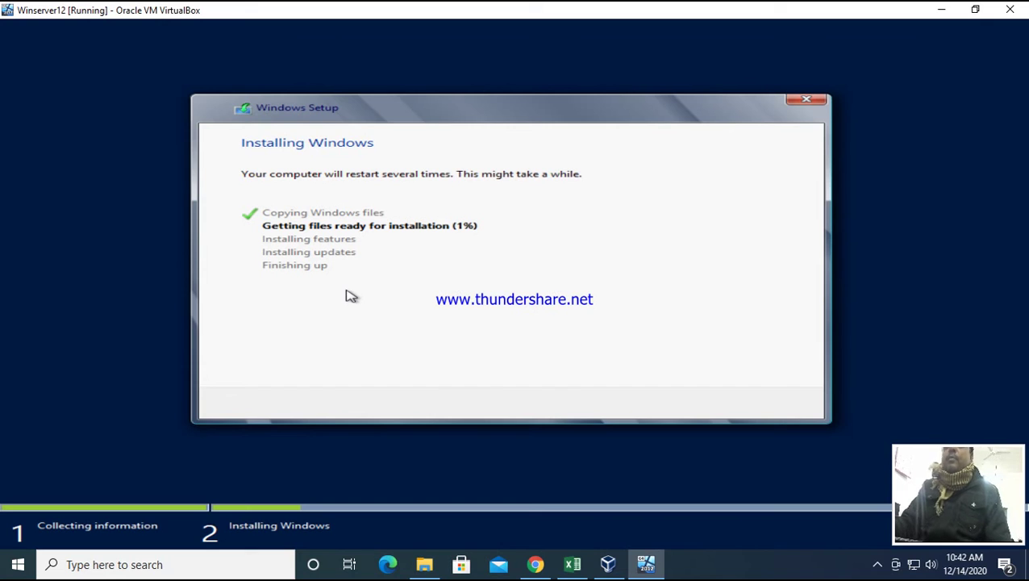
pyautogui.click(876, 567)
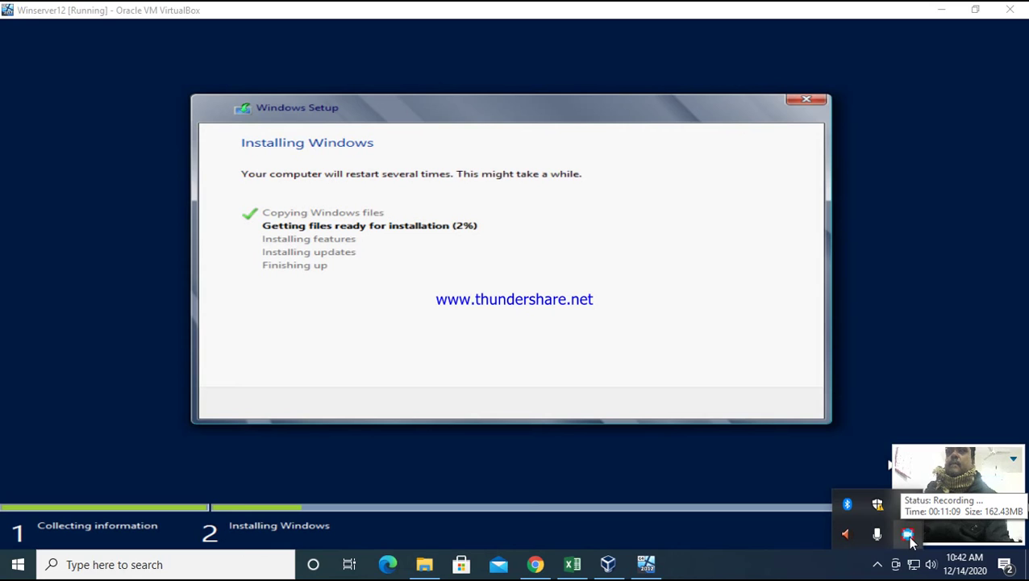
pyautogui.click(907, 534)
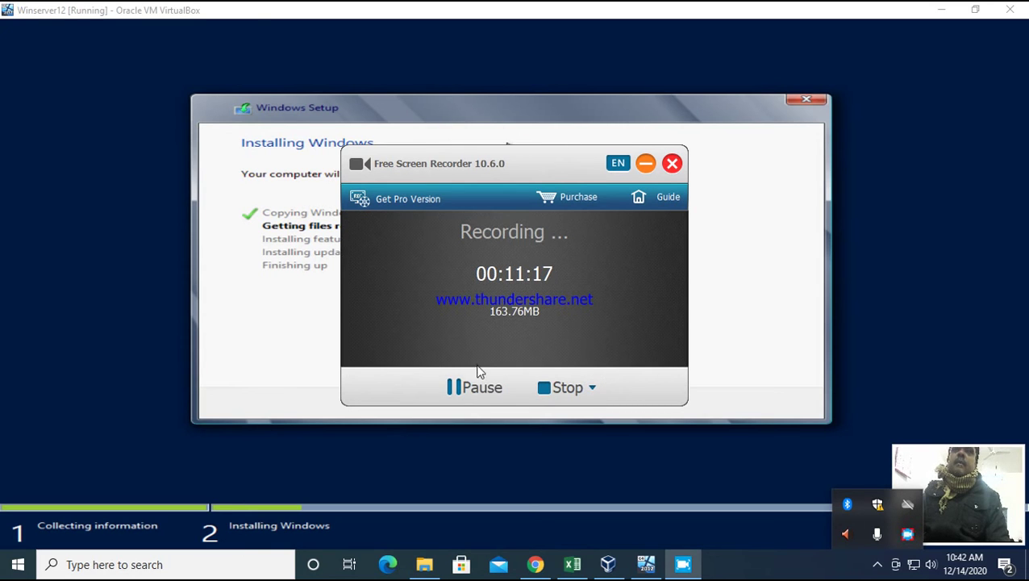
pyautogui.click(474, 387)
pyautogui.click(492, 389)
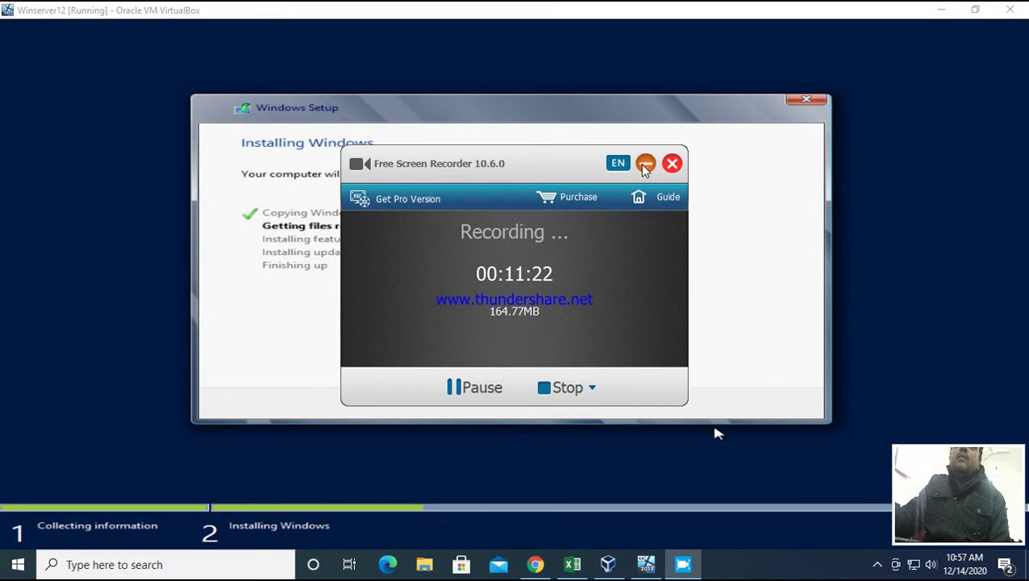
pyautogui.click(646, 164)
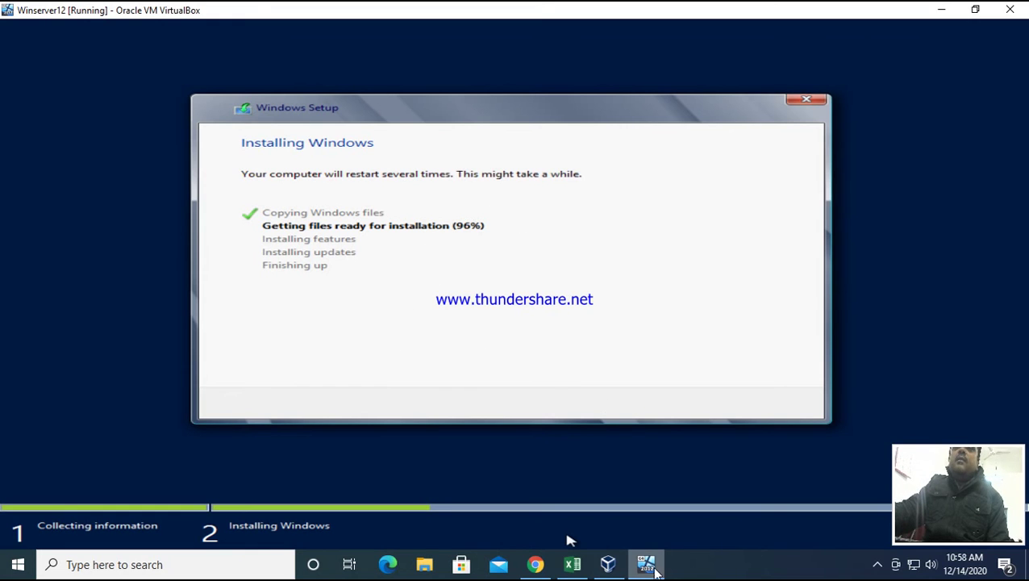
pyautogui.click(608, 565)
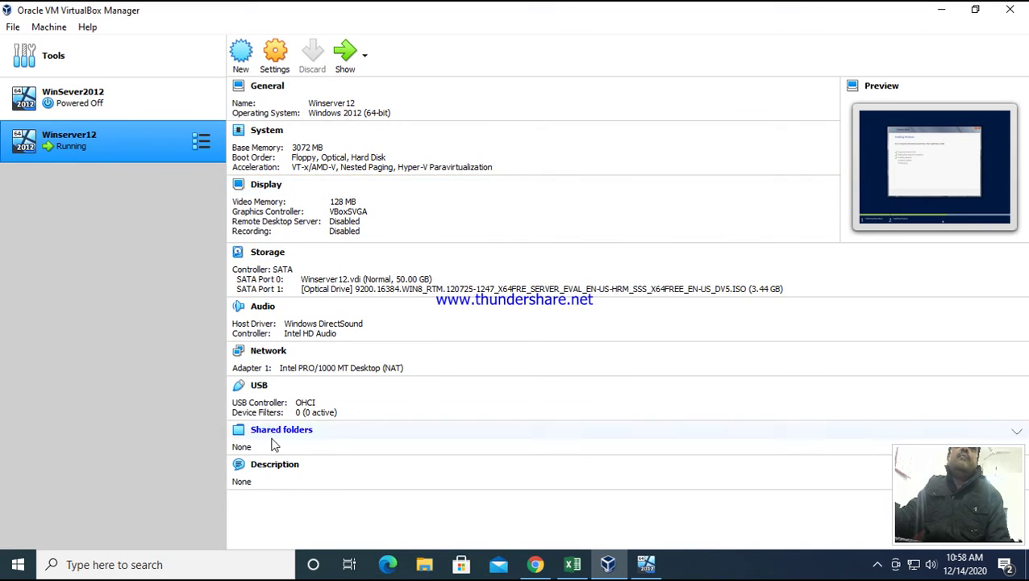
# - Bring the running Winserver12 VM window to the front from the taskbar
pyautogui.click(643, 567)
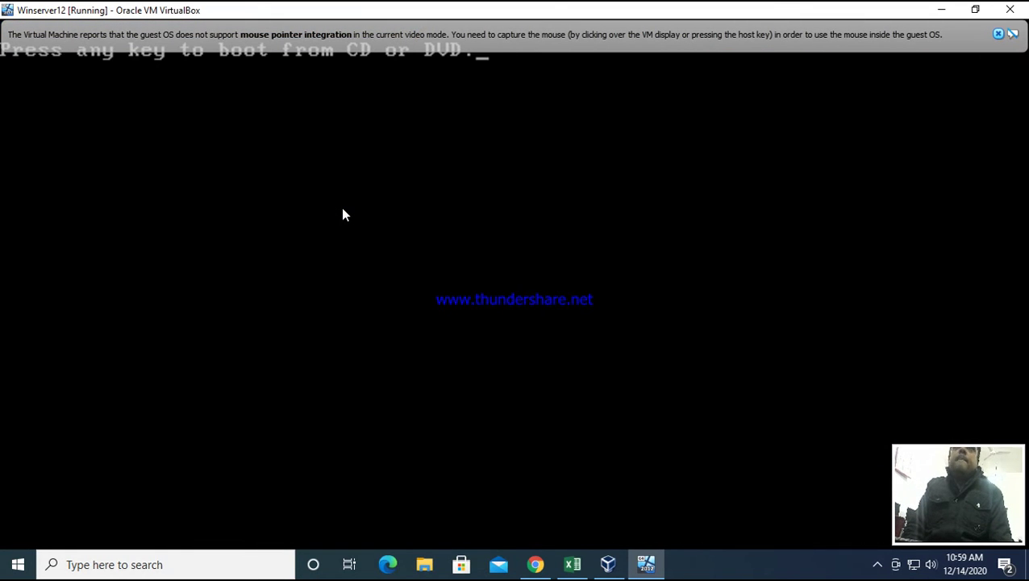
# - Close the mouse-integration and mouse-pointer-integration info bars in the Winserver12 window
pyautogui.click(999, 36)
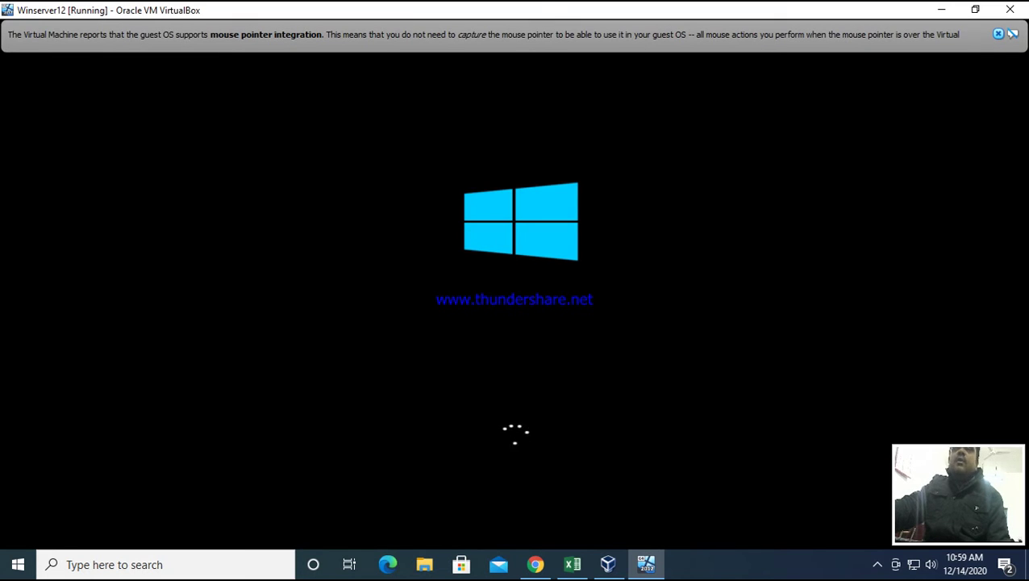
pyautogui.click(998, 34)
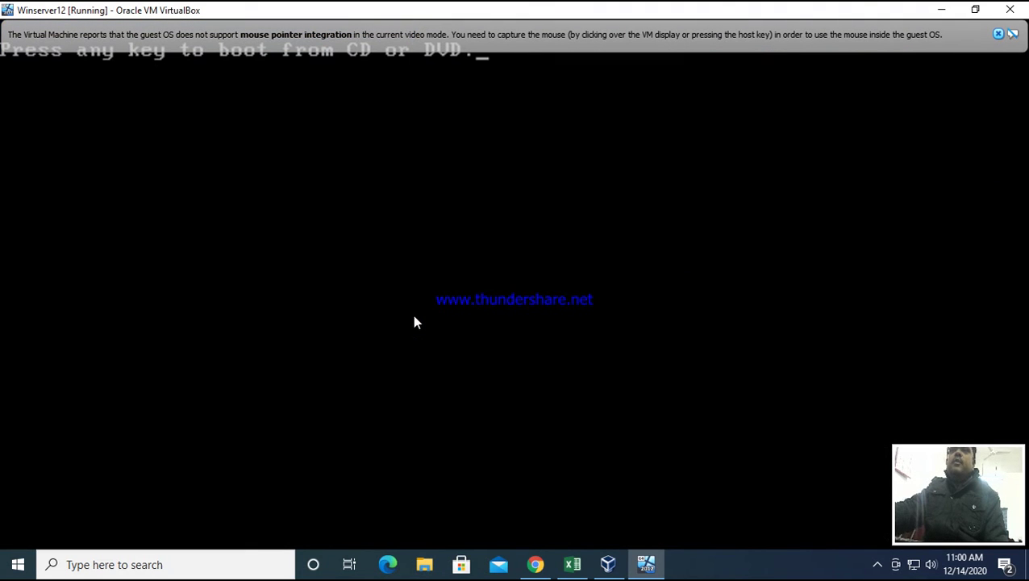
# - Close the two remaining mouse-integration info bars while Winserver12 boots to the Windows logo
pyautogui.click(999, 36)
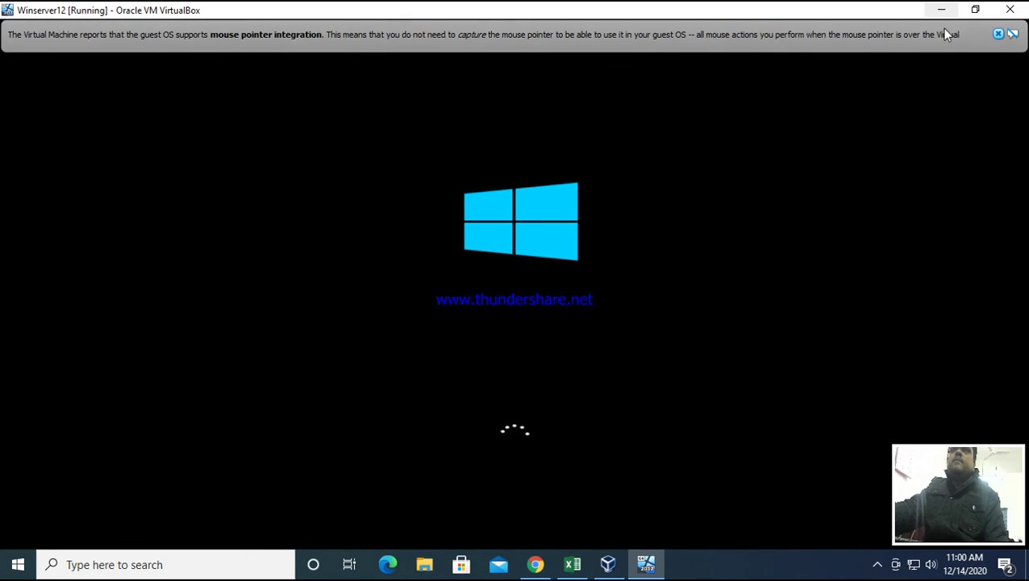
pyautogui.click(999, 34)
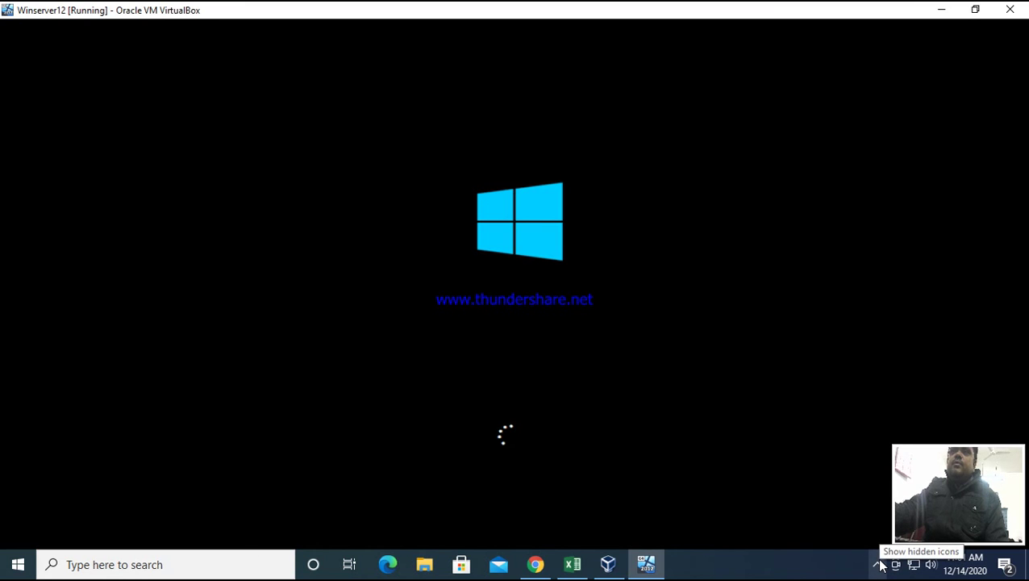
pyautogui.click(879, 564)
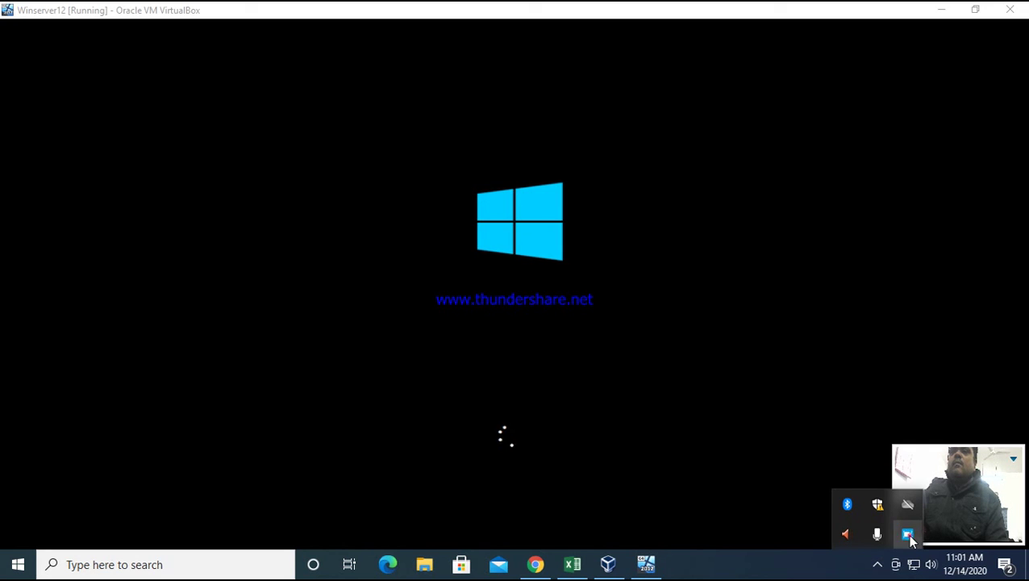
# - Check the Free Screen Recorder window from the tray and minimize it
pyautogui.click(907, 533)
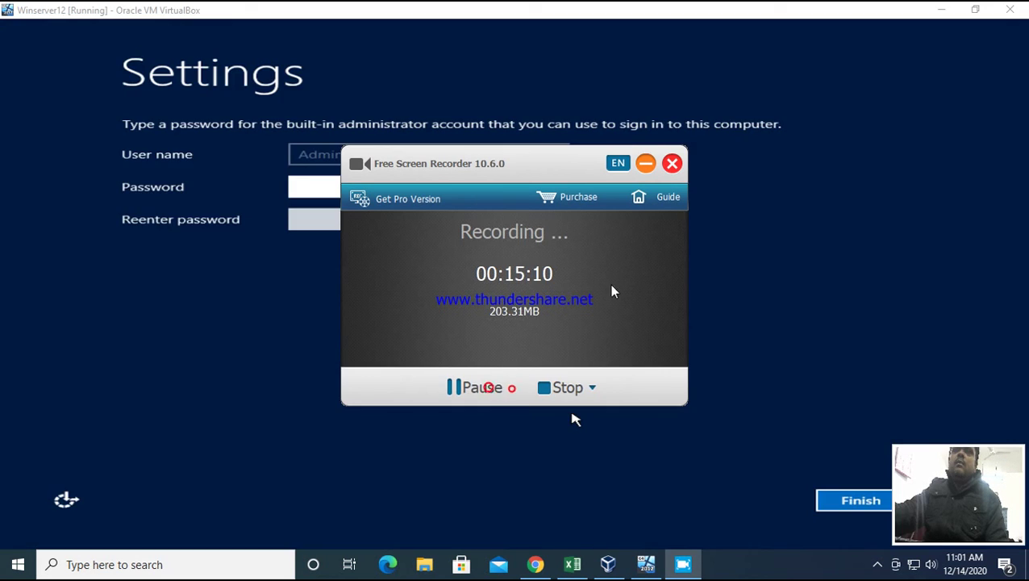
pyautogui.click(645, 163)
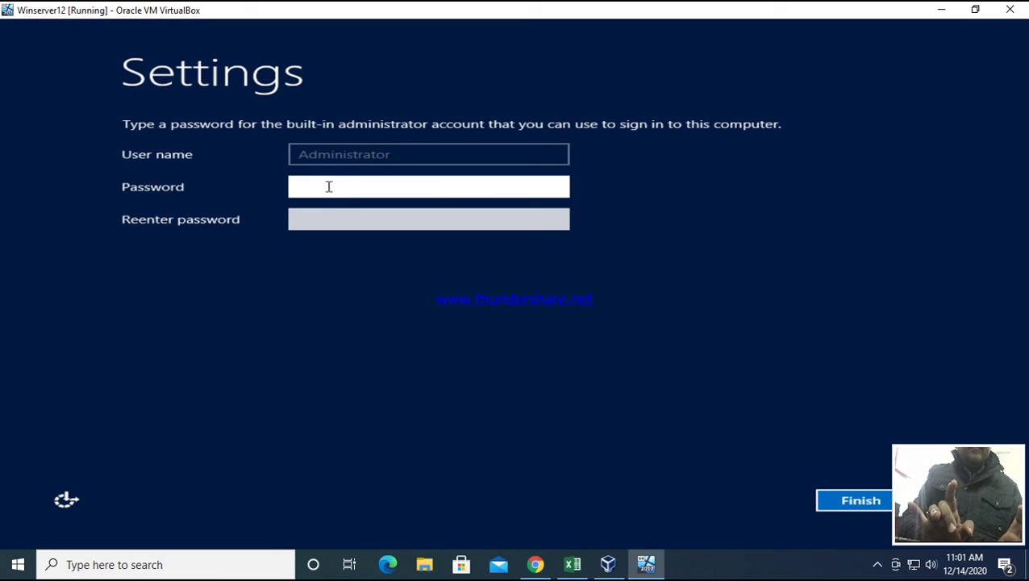
# - Enter and confirm the built-in Administrator password, then finish the Settings page
pyautogui.write('Password')
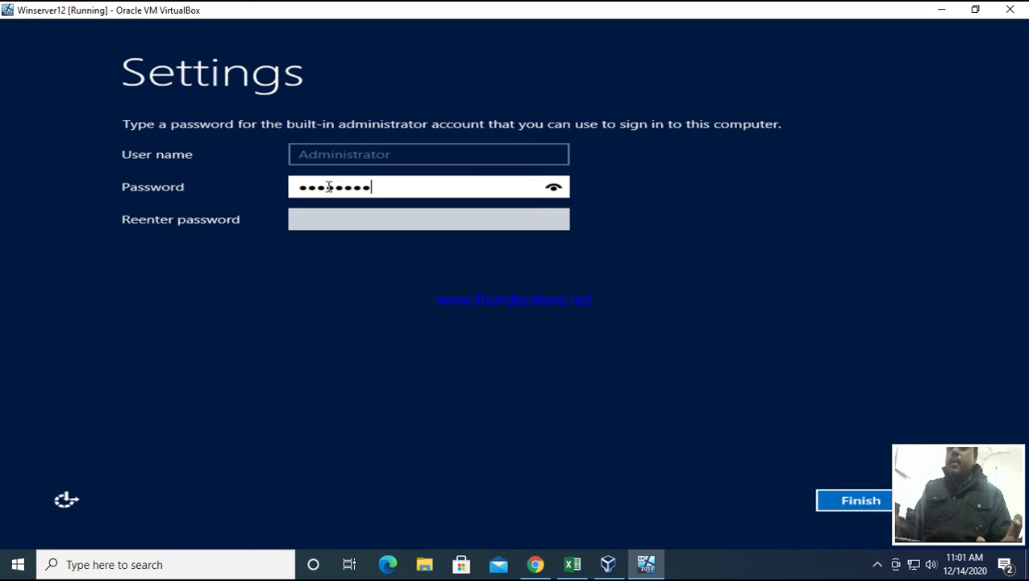
pyautogui.press('Tab')
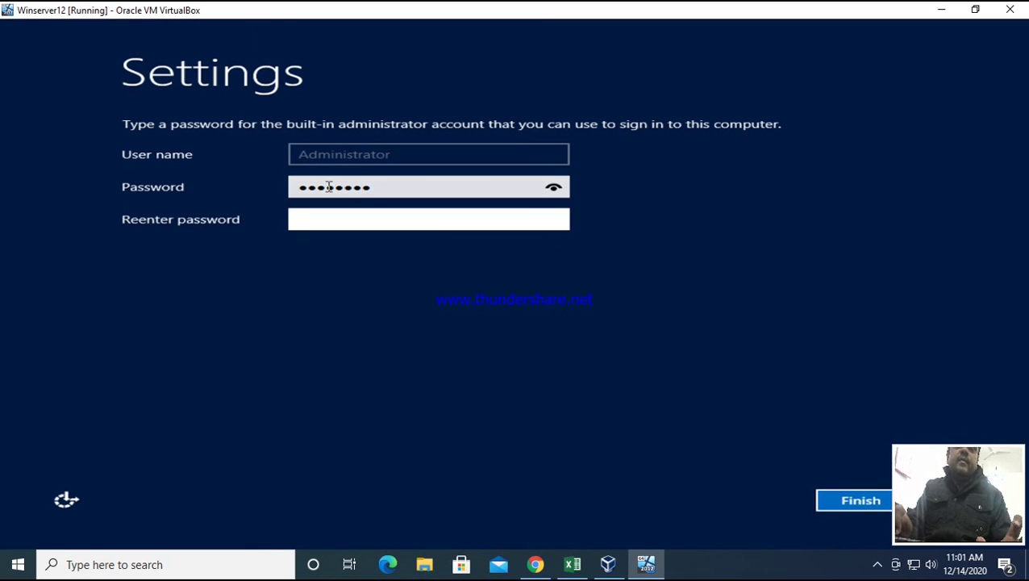
pyautogui.write('Password1')
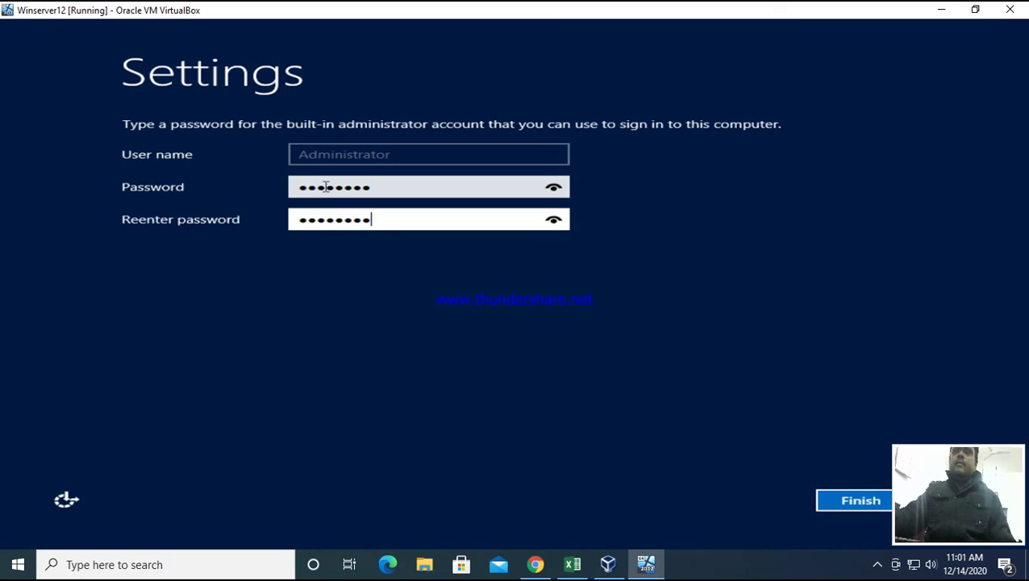
pyautogui.click(860, 501)
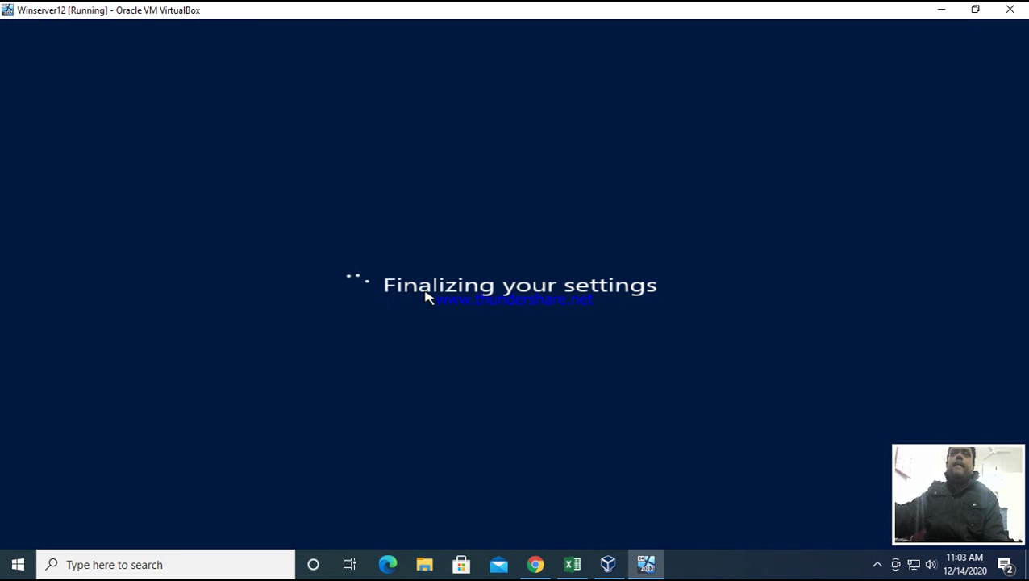
pyautogui.click(877, 567)
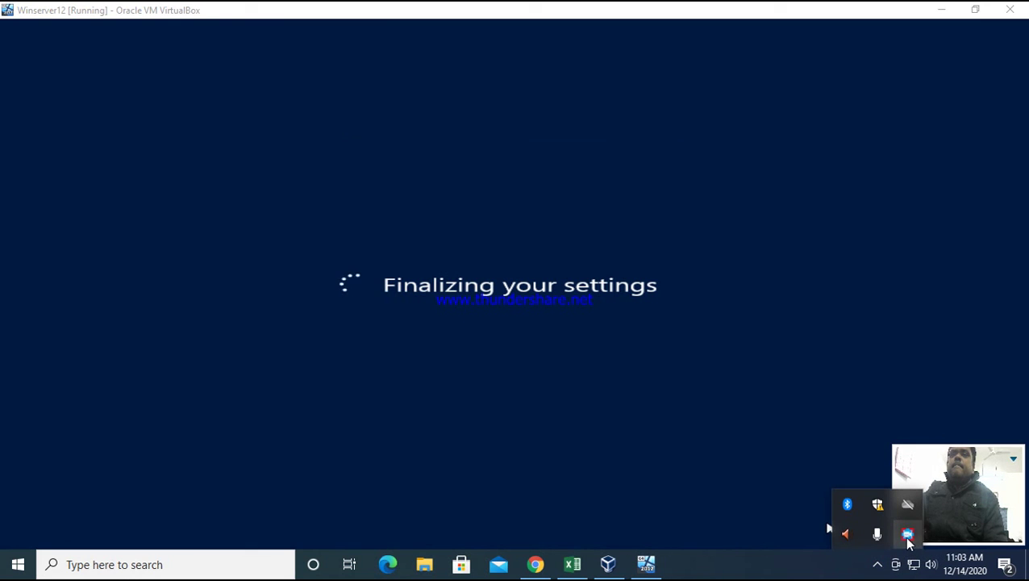
# - Check Free Screen Recorder's recording status and minimize its window
pyautogui.click(907, 534)
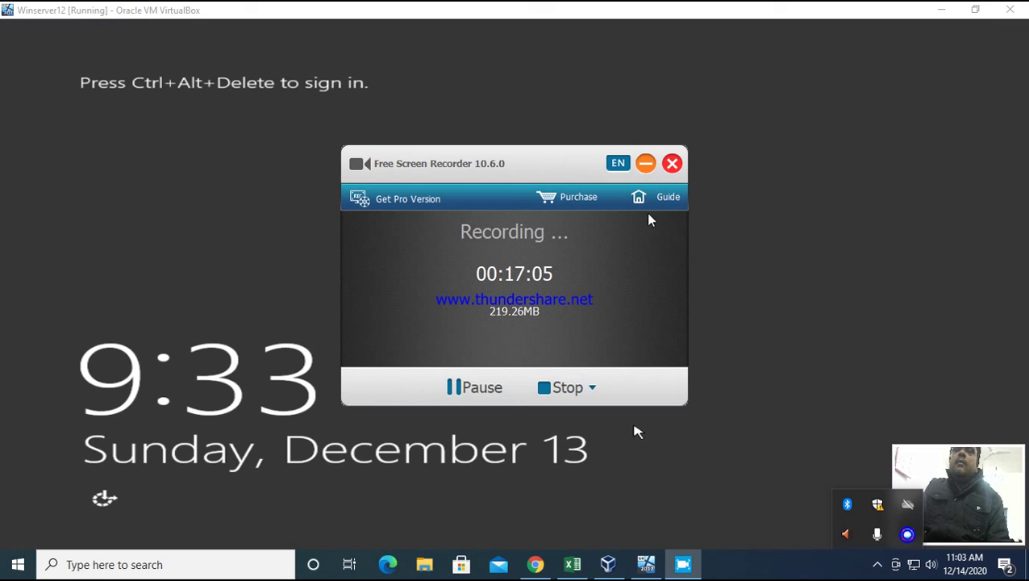
pyautogui.click(645, 164)
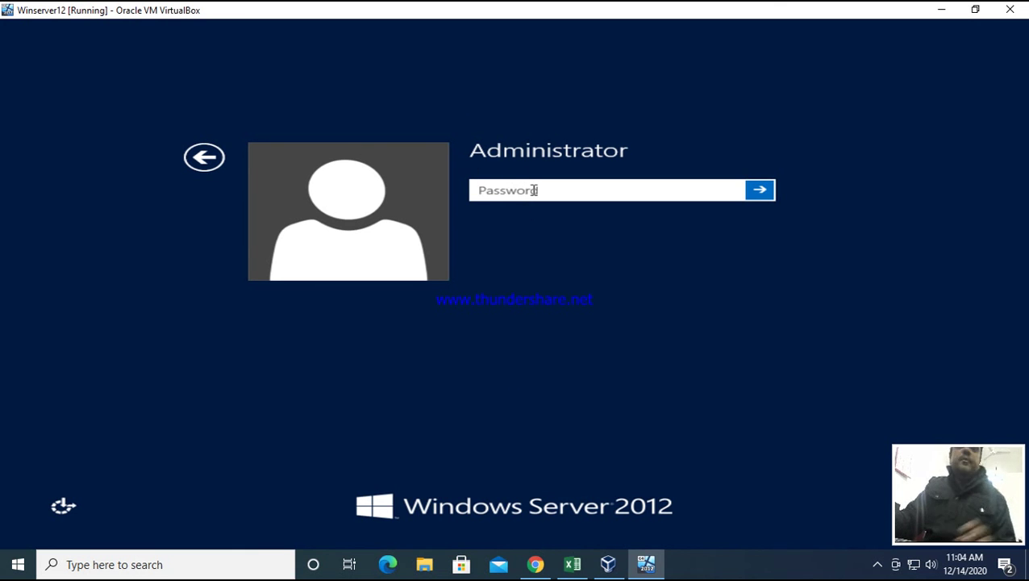
# - Sign in to Winserver12 as Administrator with the account password, then reveal the host's hidden tray icons
pyautogui.write('P')
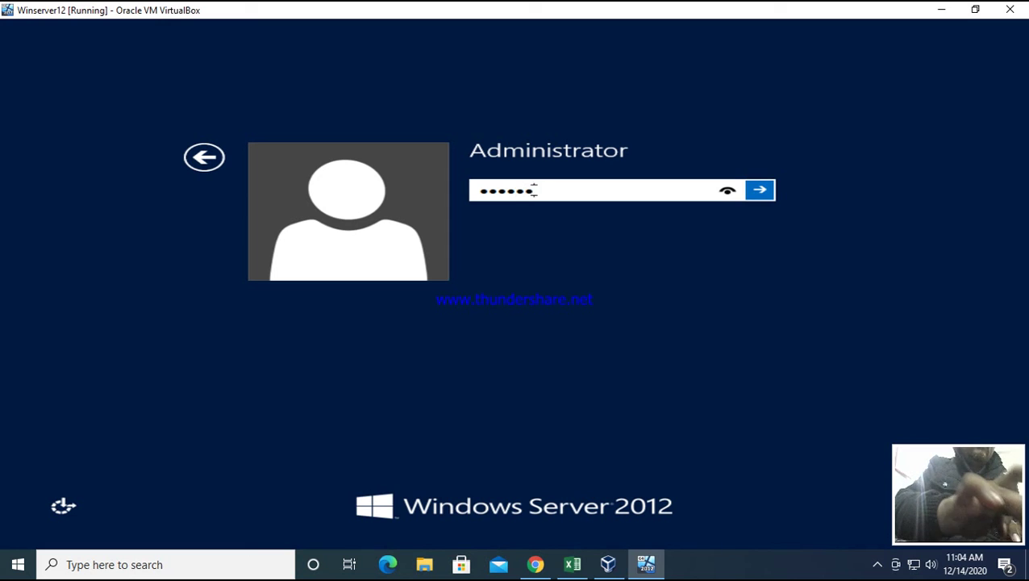
pyautogui.press('Return')
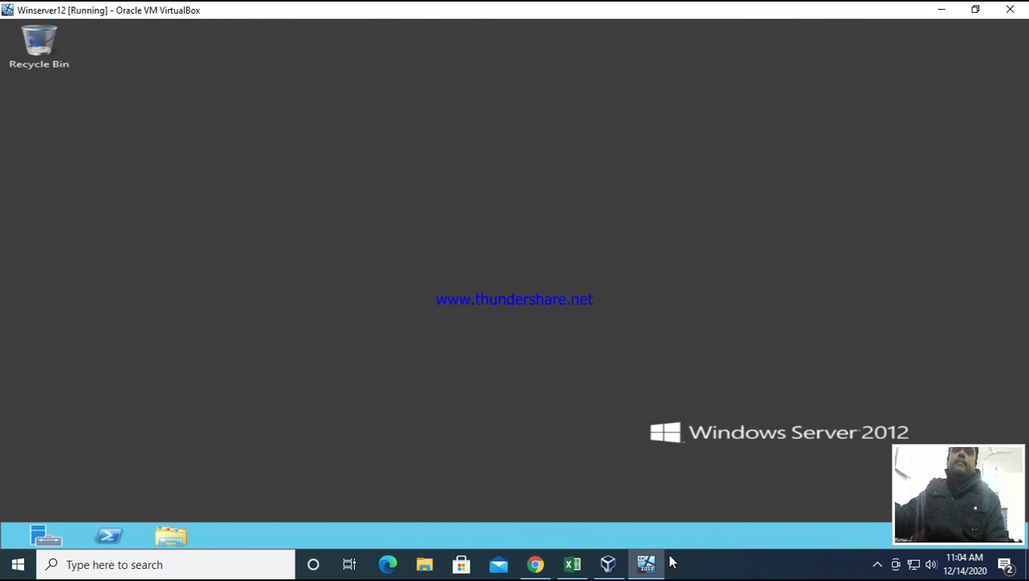
pyautogui.click(877, 563)
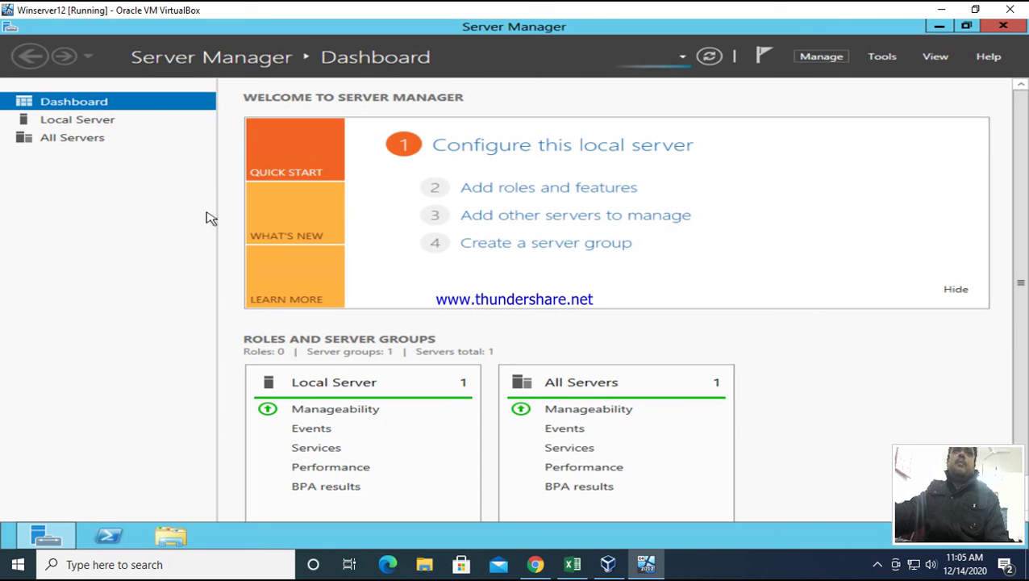
# - Look through Server Manager's Manage menu twice, then bring up the Tools list of administrative tools
pyautogui.click(821, 56)
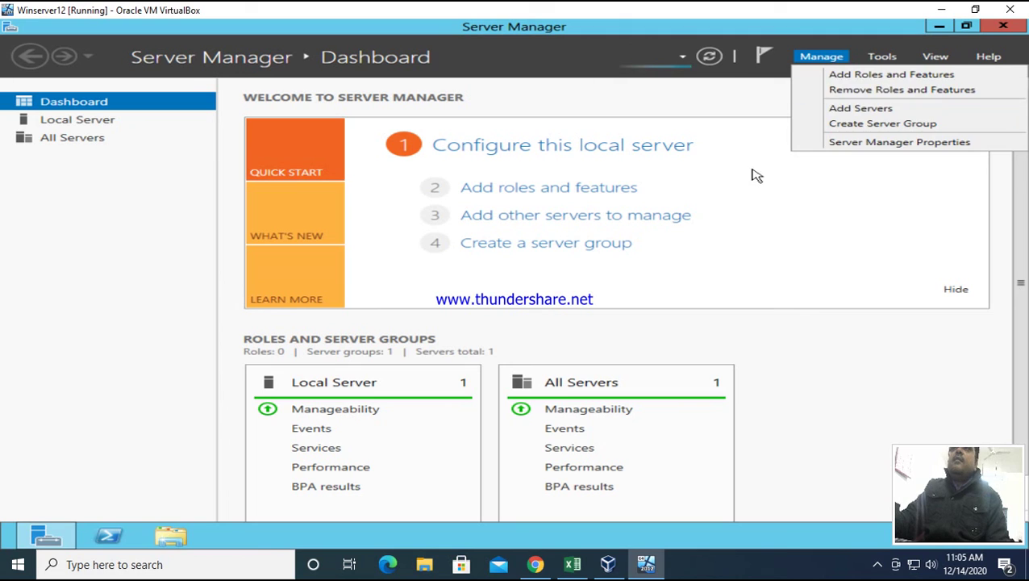
pyautogui.click(773, 220)
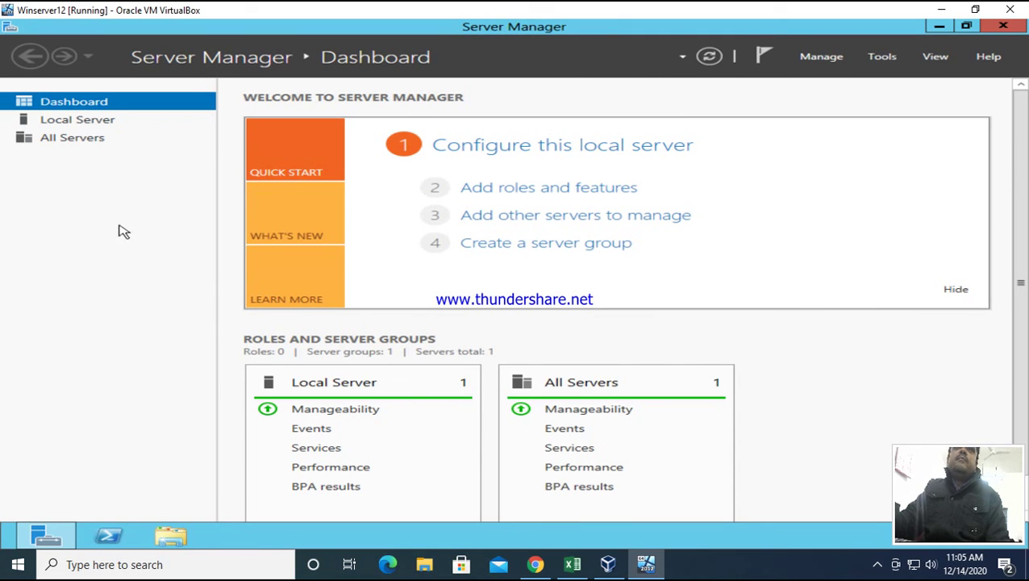
pyautogui.click(824, 59)
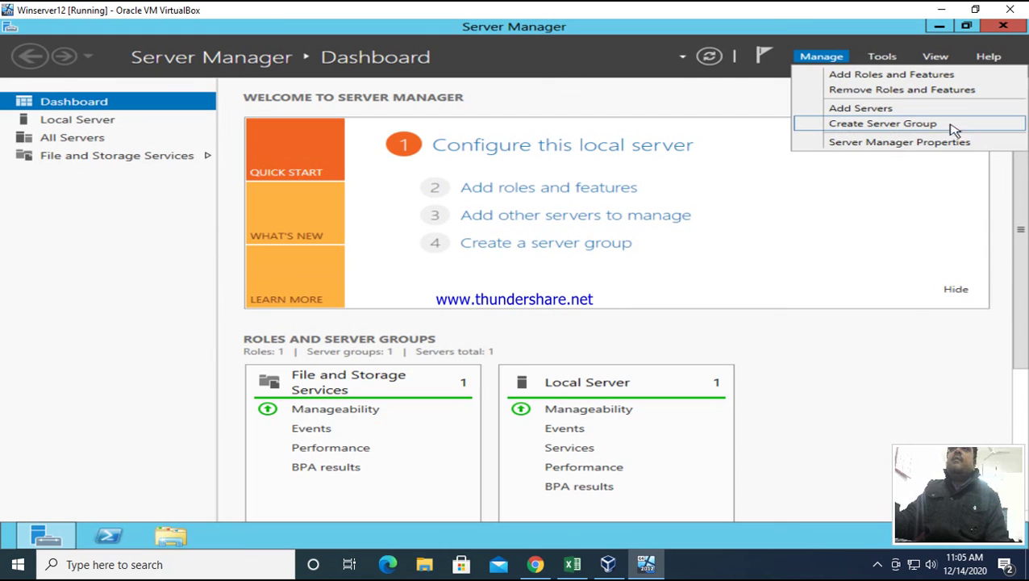
pyautogui.click(887, 212)
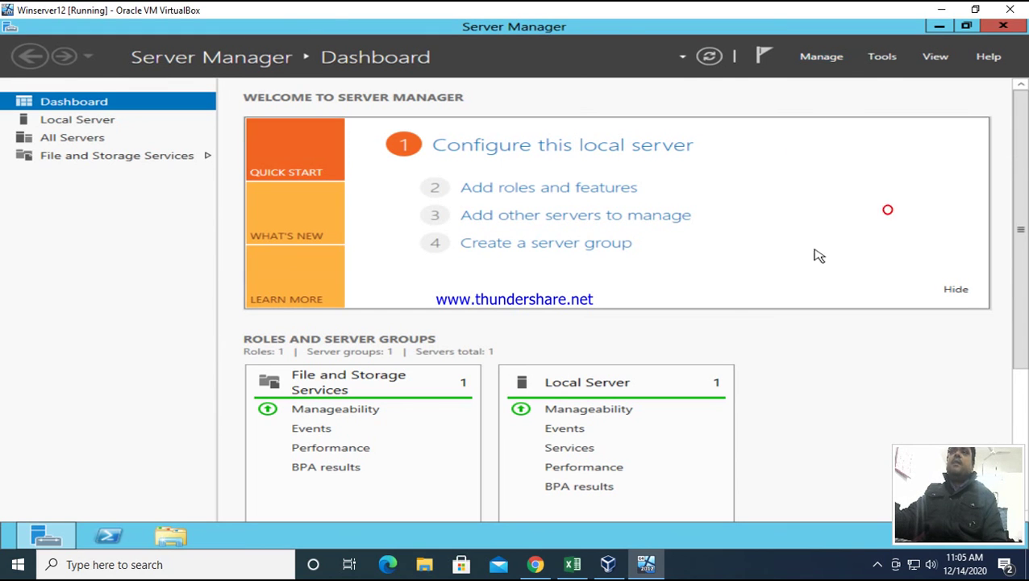
pyautogui.click(882, 58)
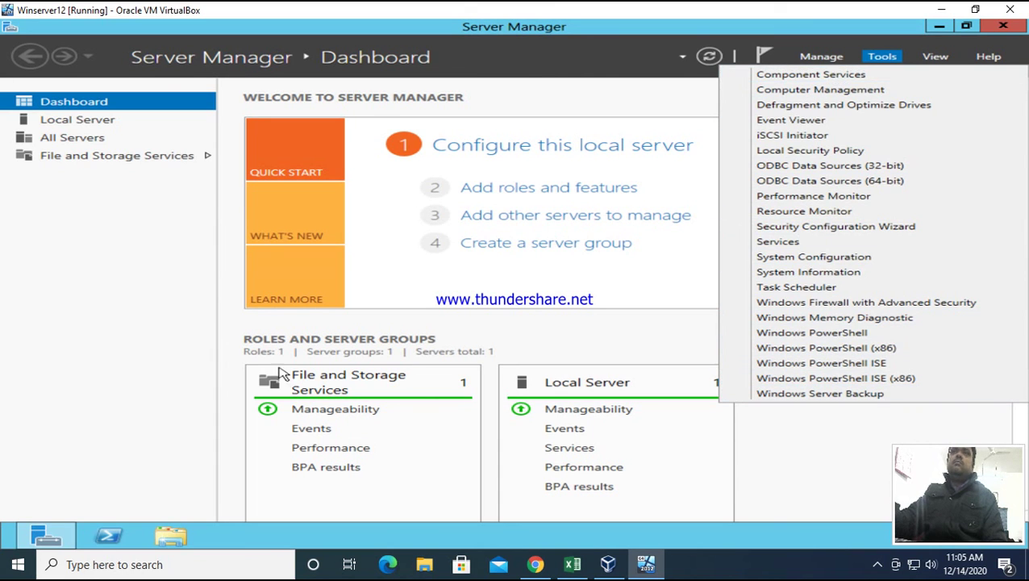
pyautogui.click(134, 297)
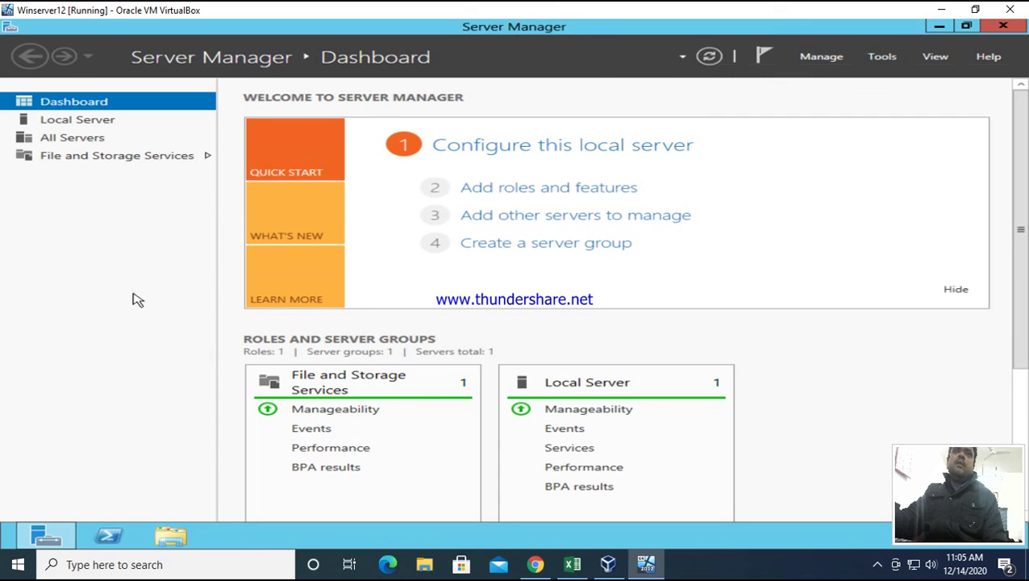
pyautogui.click(932, 56)
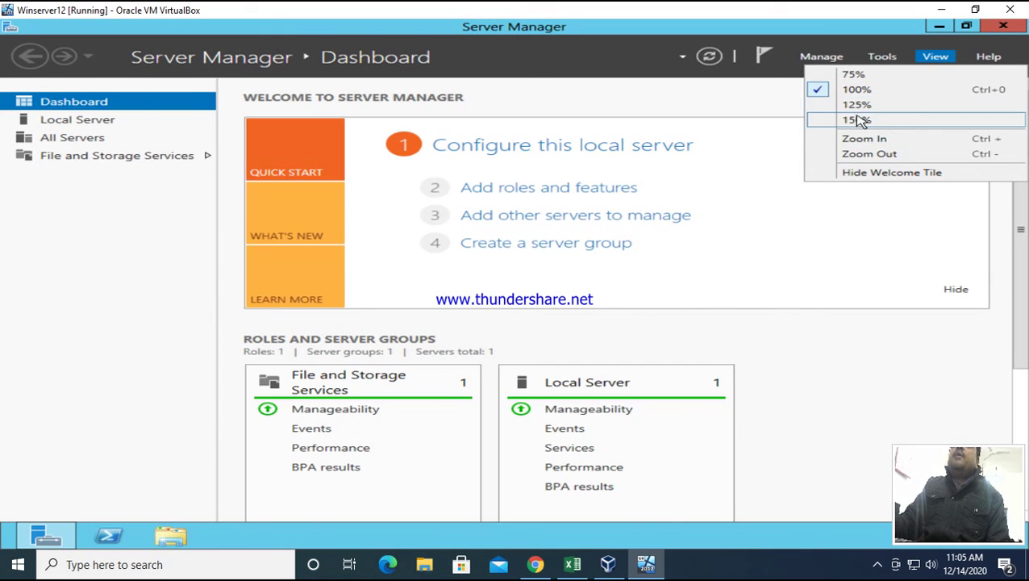
pyautogui.click(821, 106)
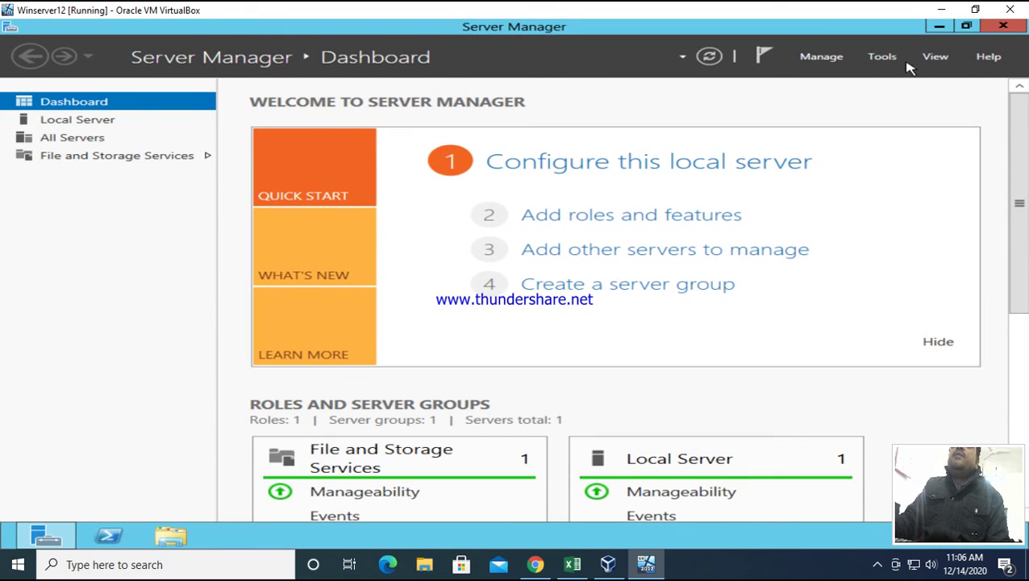
pyautogui.click(932, 59)
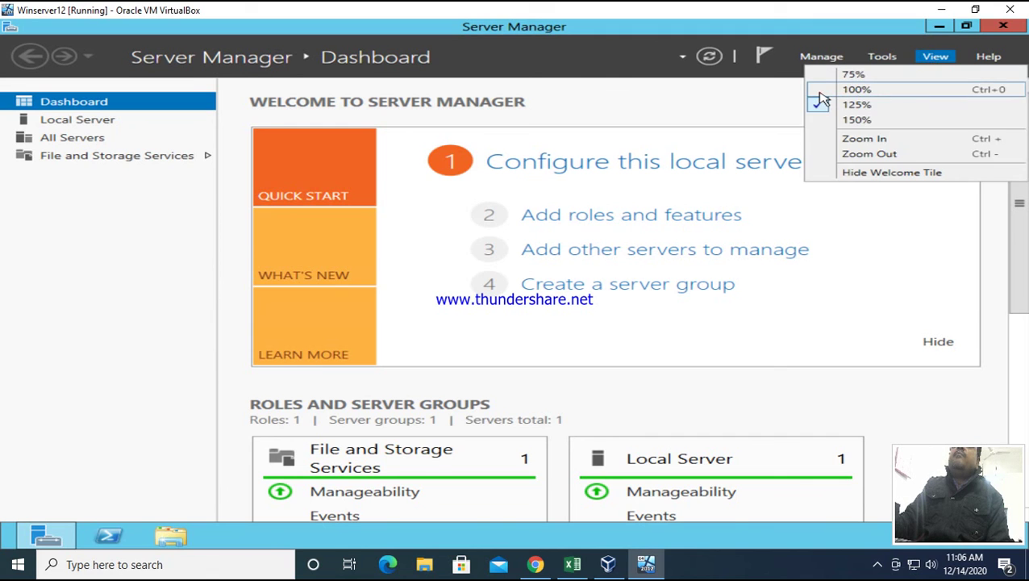
pyautogui.click(821, 97)
pyautogui.click(937, 58)
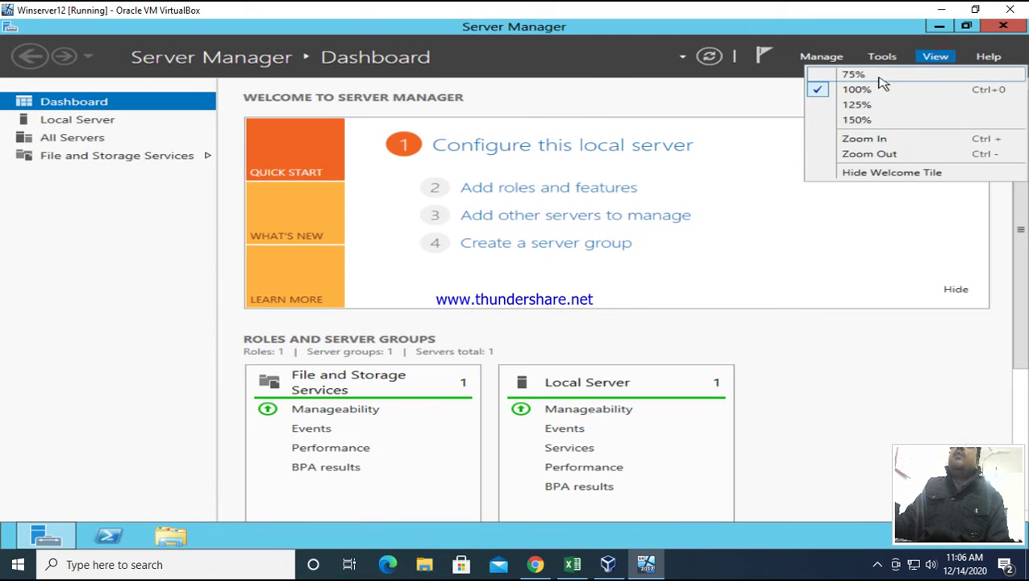
pyautogui.click(852, 75)
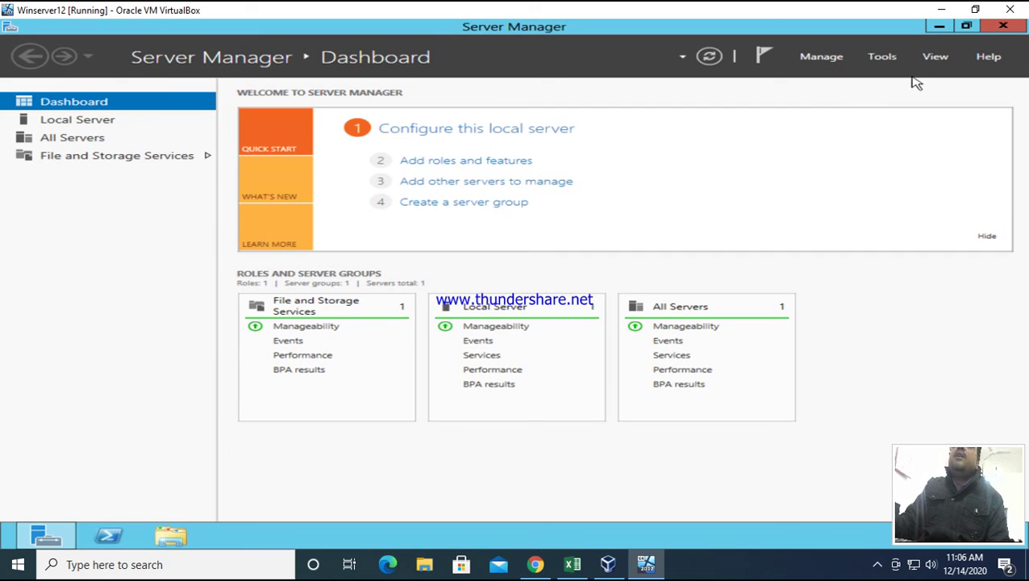
pyautogui.click(937, 60)
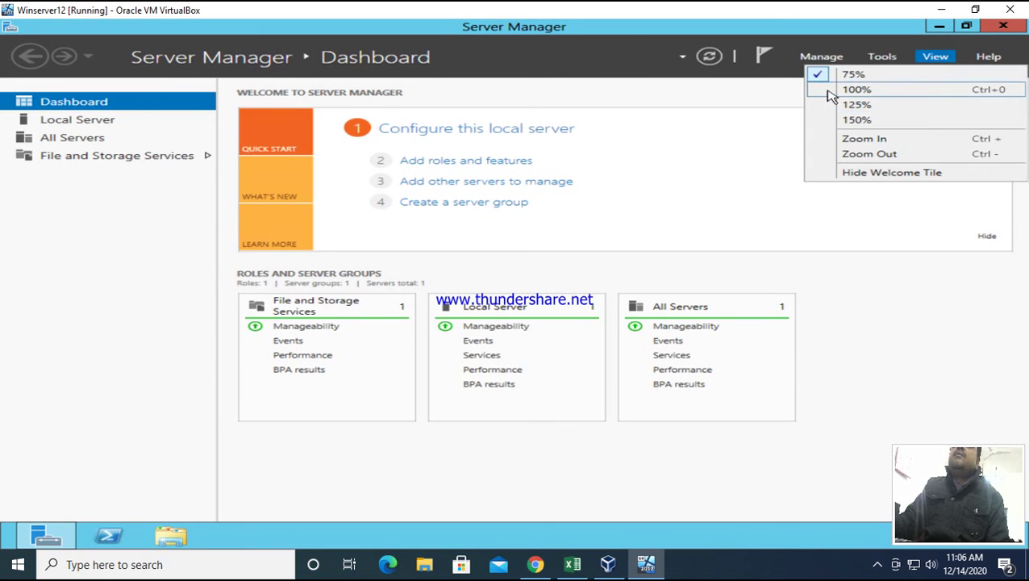
pyautogui.click(829, 92)
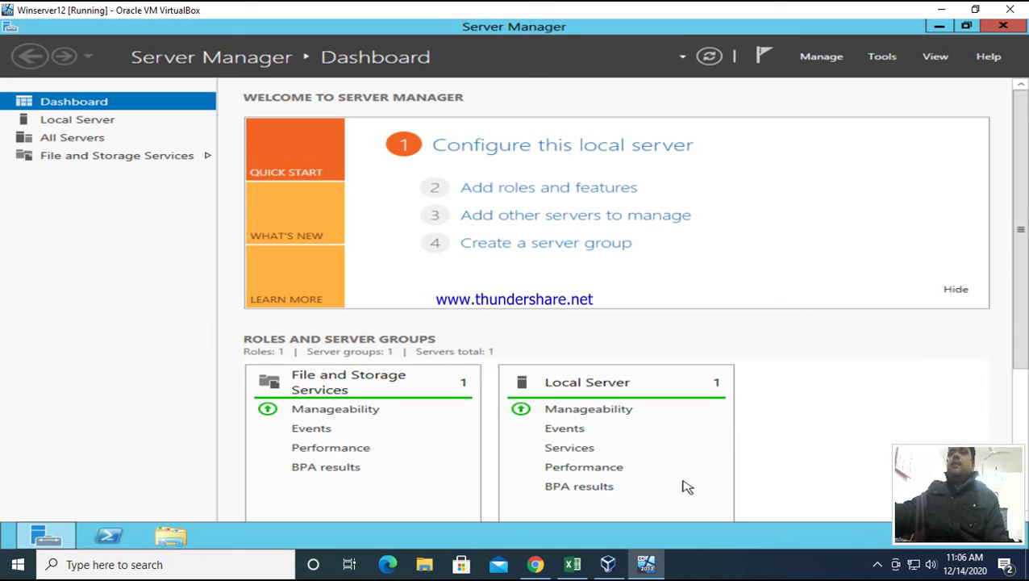
pyautogui.click(878, 565)
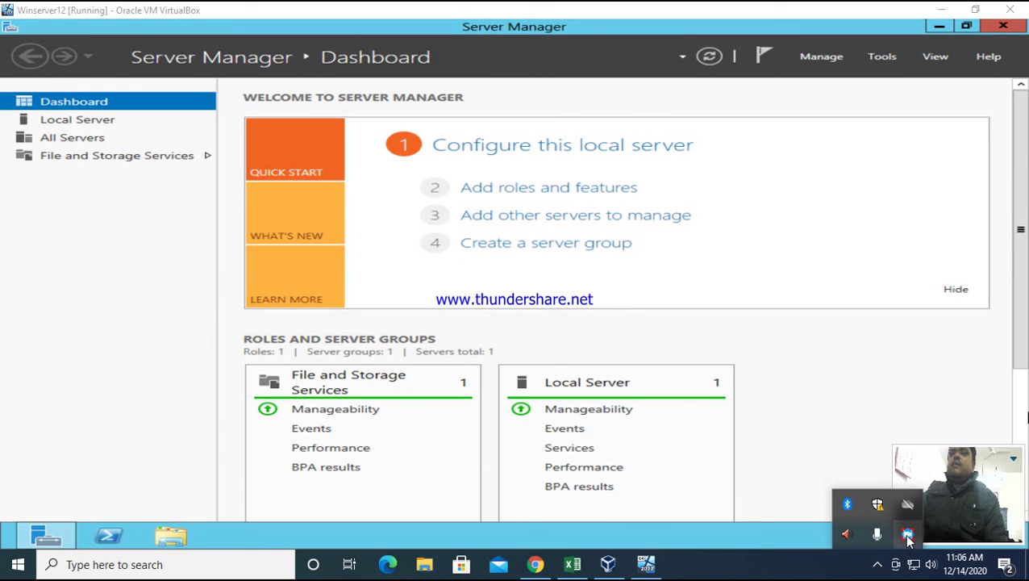